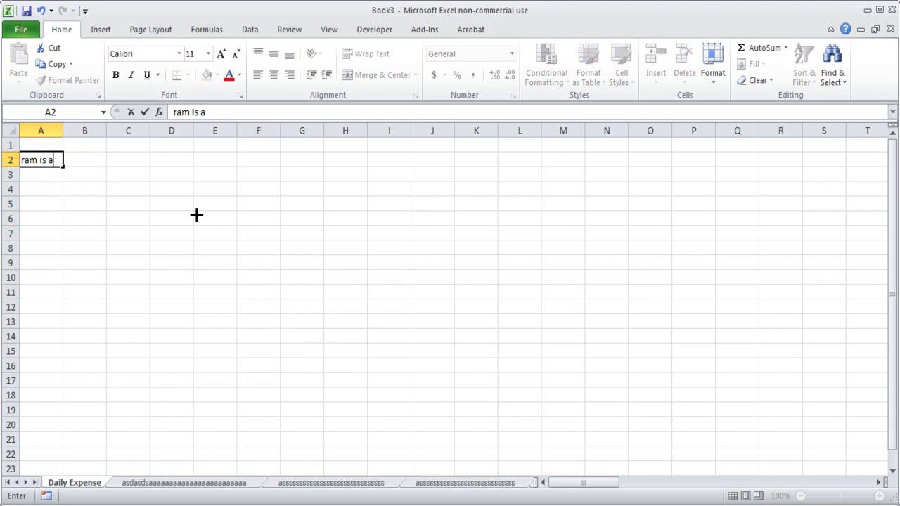
- Complete the sentence in A2 by adding "good boy! - @ %asdas" after the existing words
{"action": "type", "text": "good"}
{"action": "type", "text": " bouy"}
{"action": "key", "text": "BackSpace"}
{"action": "key", "text": "BackSpace"}
{"action": "type", "text": "y"}
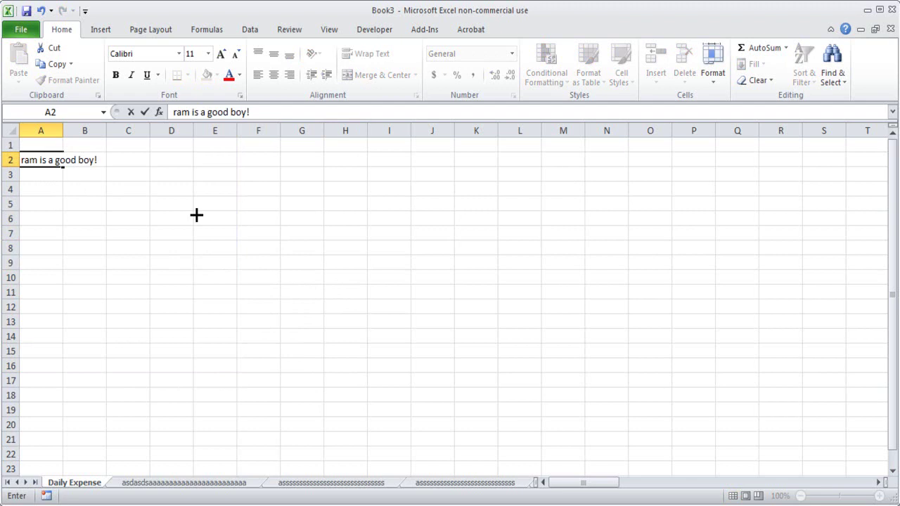
{"action": "type", "text": "! - @ %asdas"}
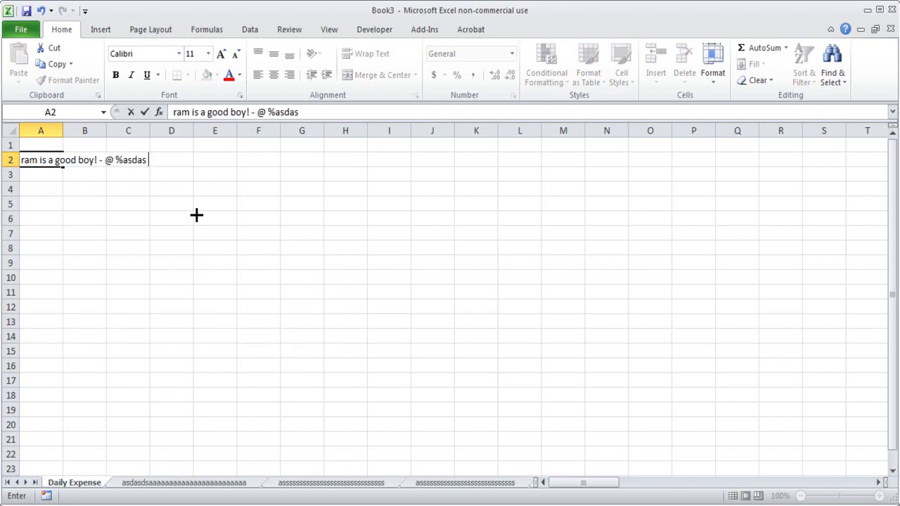
{"action": "key", "text": "Return"}
- Enter "india is a great country" in B2
{"action": "left_click", "coordinate": [38, 159]}
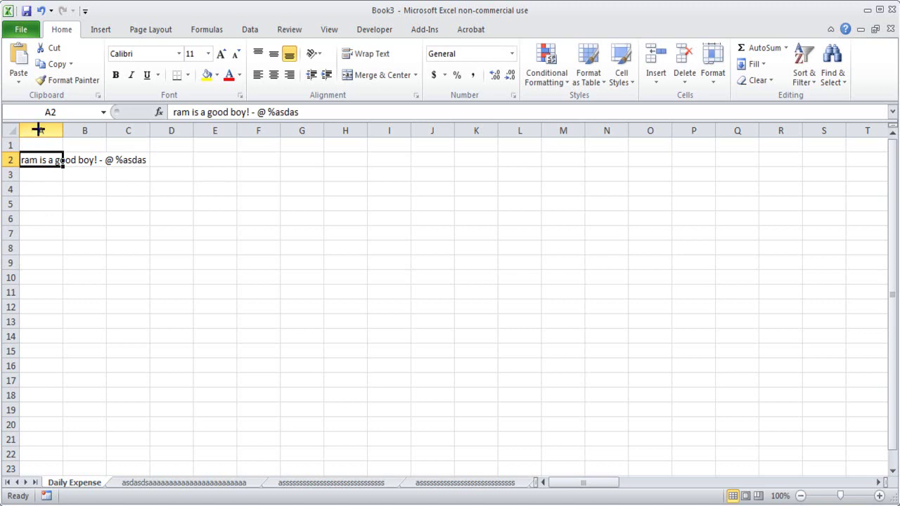
{"action": "left_click", "coordinate": [86, 161]}
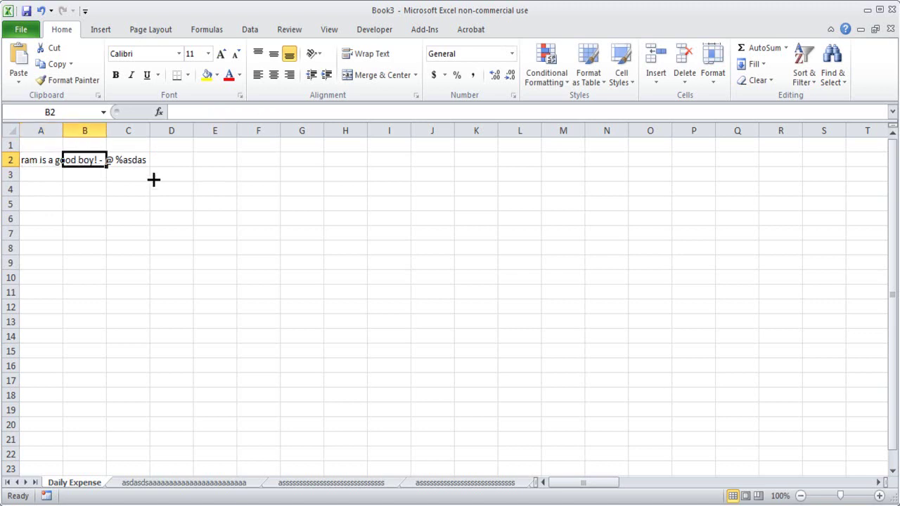
{"action": "type", "text": "india is a"}
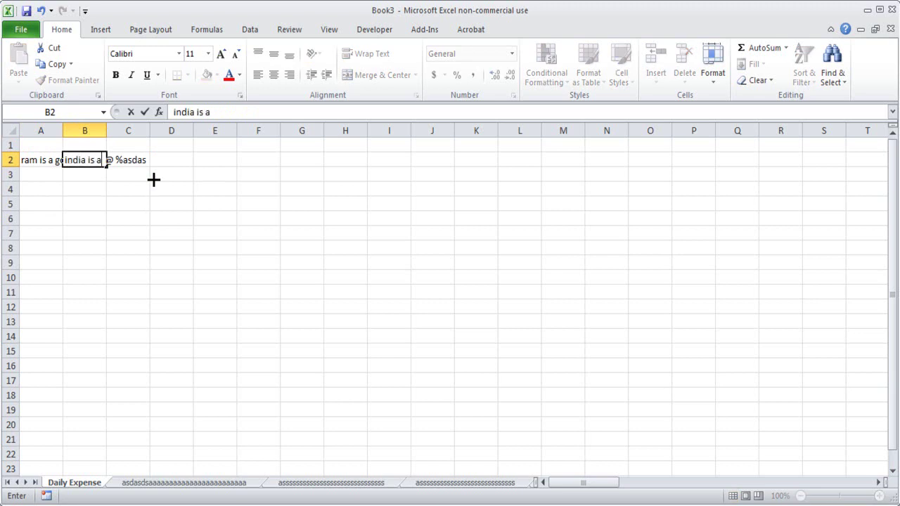
{"action": "type", "text": " great country"}
{"action": "key", "text": "Return"}
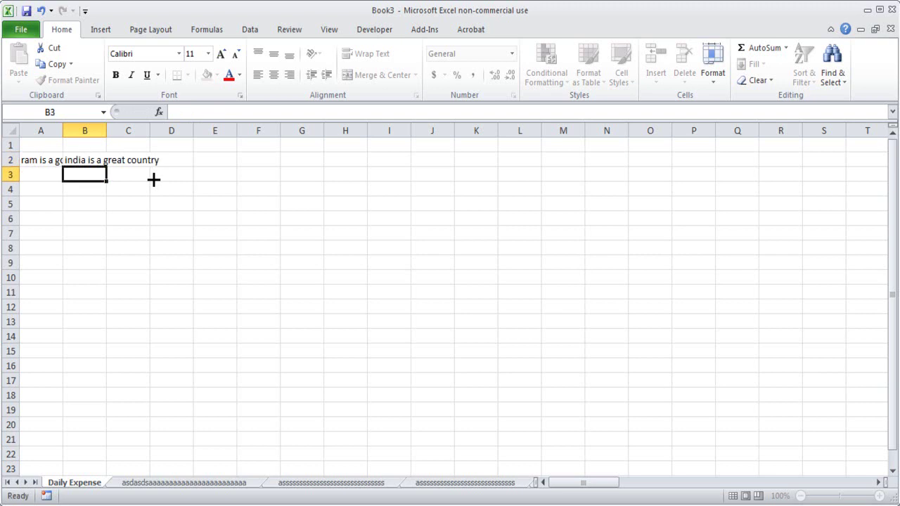
- Widen column A manually until the whole A2 text fits, and undo the width change
{"action": "key", "text": "Up"}
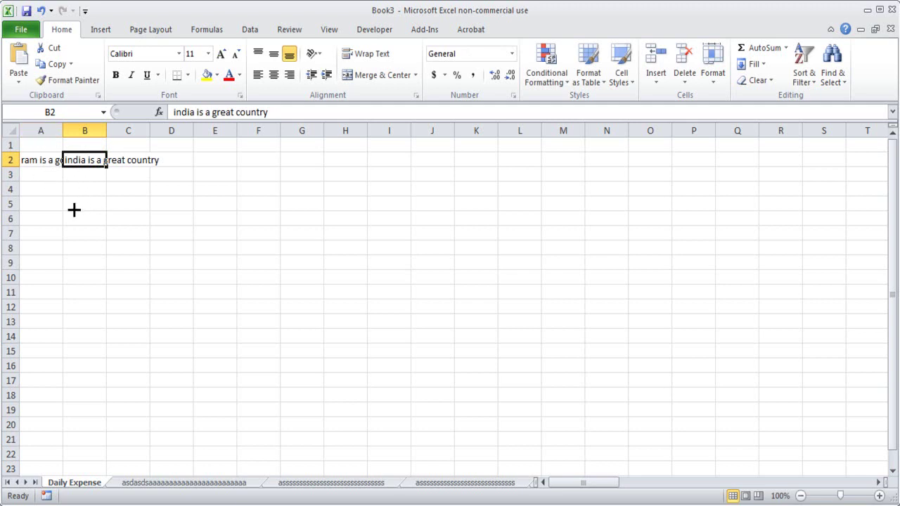
{"action": "left_click", "coordinate": [40, 161]}
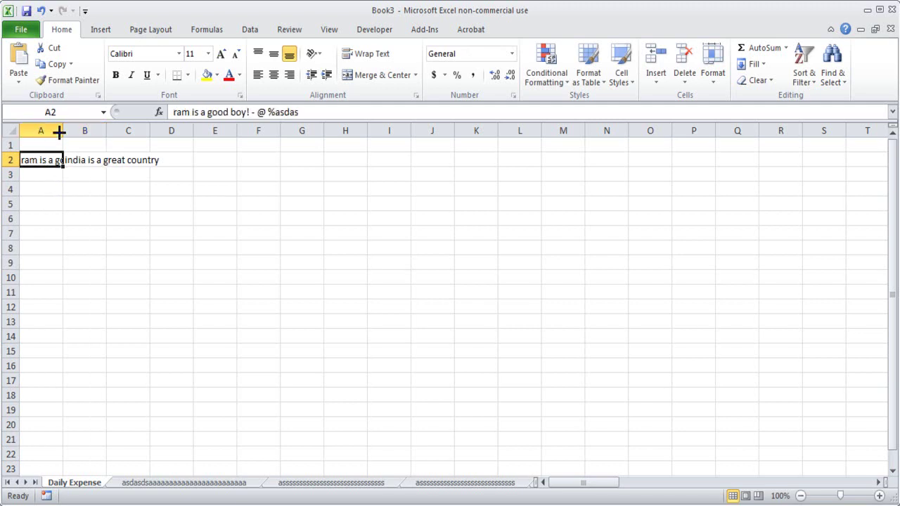
{"action": "left_click", "coordinate": [52, 168]}
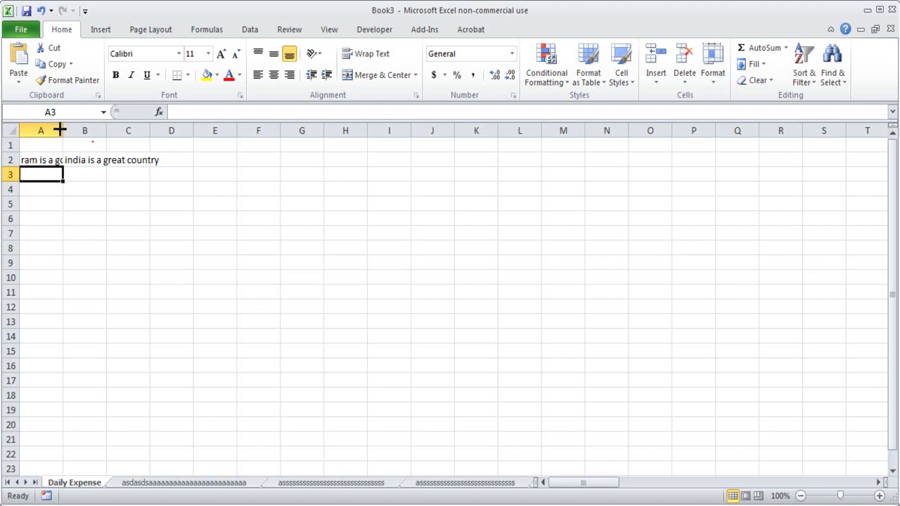
{"action": "key", "text": "Up"}
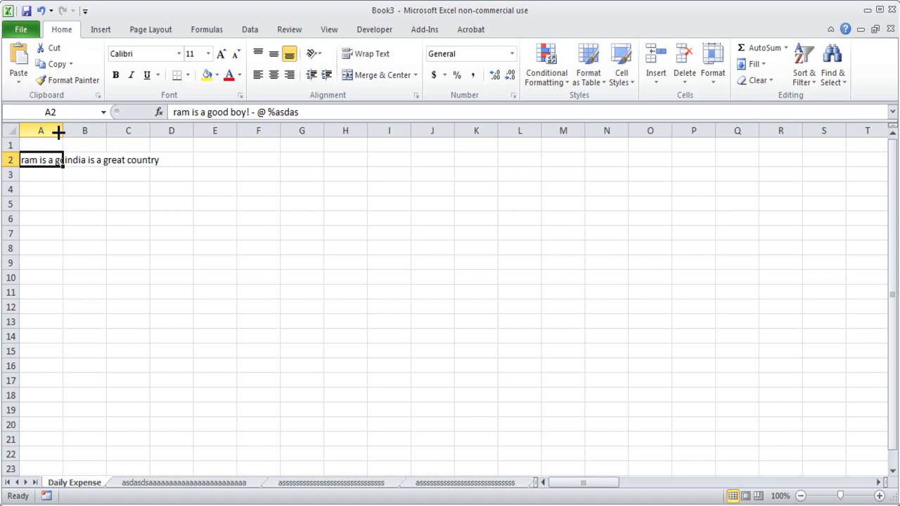
{"action": "left_click_drag", "start_coordinate": [63, 131], "coordinate": [169, 131]}
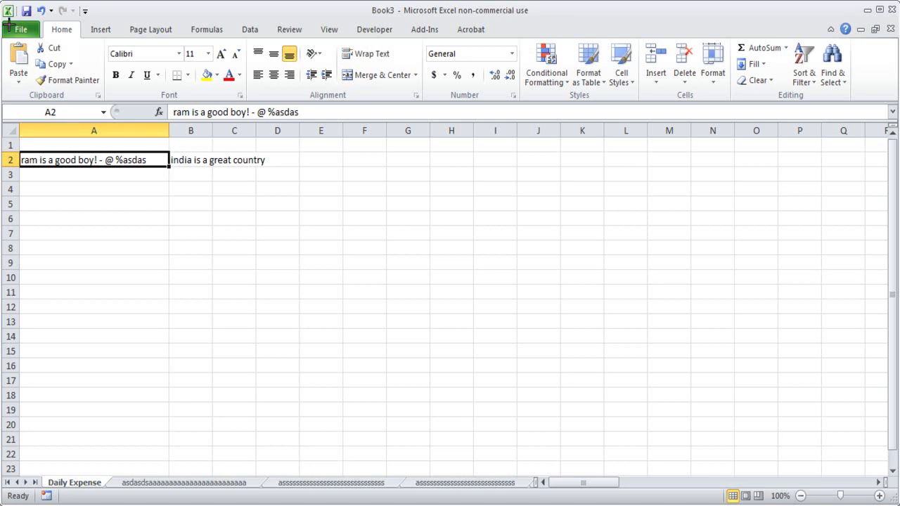
{"action": "left_click", "coordinate": [40, 10]}
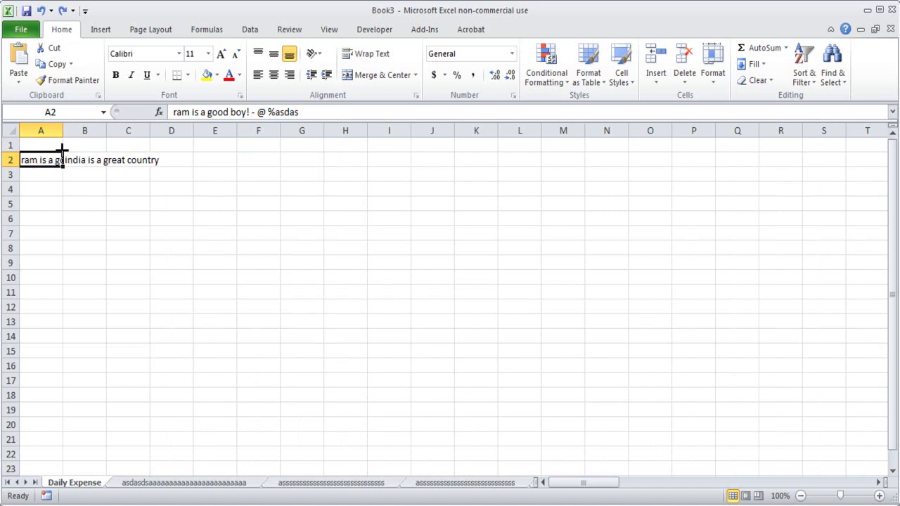
- Autofit columns A and B to their contents, and undo both width changes
{"action": "double_click", "coordinate": [62, 129]}
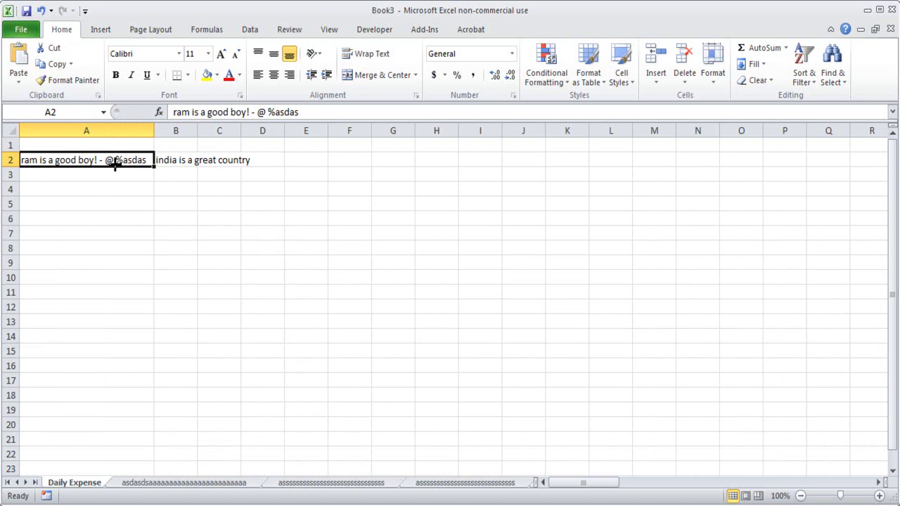
{"action": "double_click", "coordinate": [197, 128]}
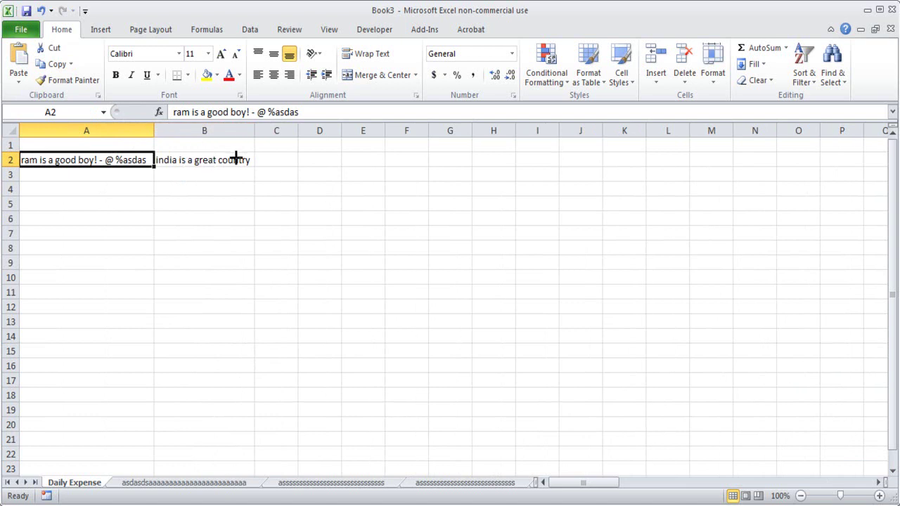
{"action": "left_click", "coordinate": [184, 161]}
{"action": "left_click", "coordinate": [233, 207]}
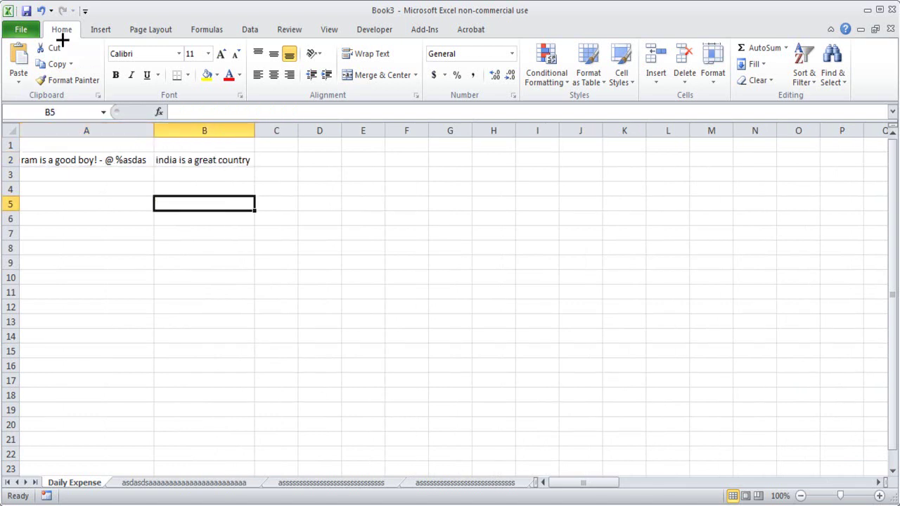
{"action": "left_click", "coordinate": [40, 11]}
{"action": "left_click", "coordinate": [40, 11]}
{"action": "left_click", "coordinate": [101, 207]}
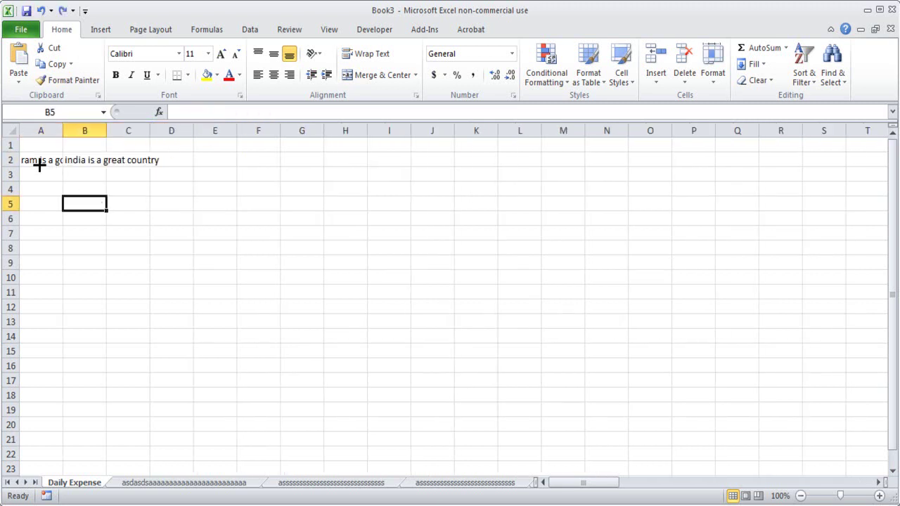
- Enter "asdas" continued with a long run of "s" in C2, and a long run of "r" in D2
{"action": "left_click", "coordinate": [200, 160]}
{"action": "left_click", "coordinate": [121, 160]}
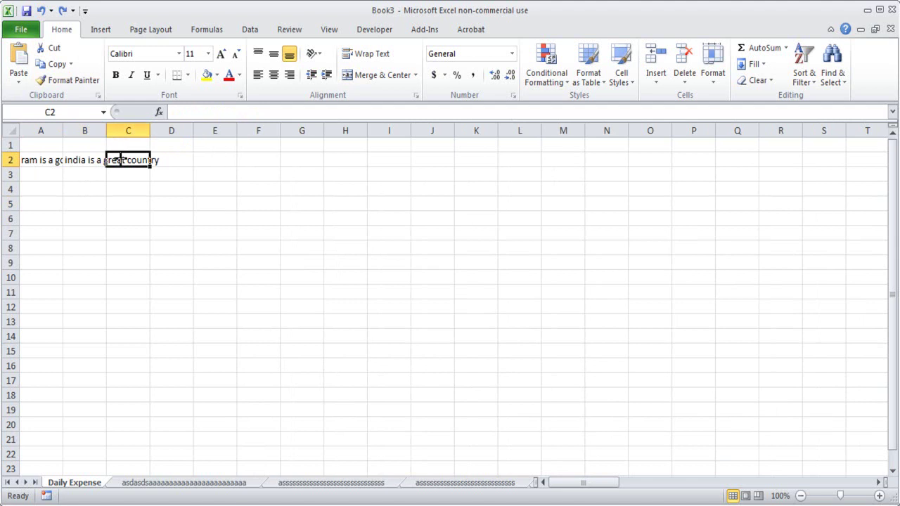
{"action": "type", "text": "asdassssssssssssssssssssssssssss"}
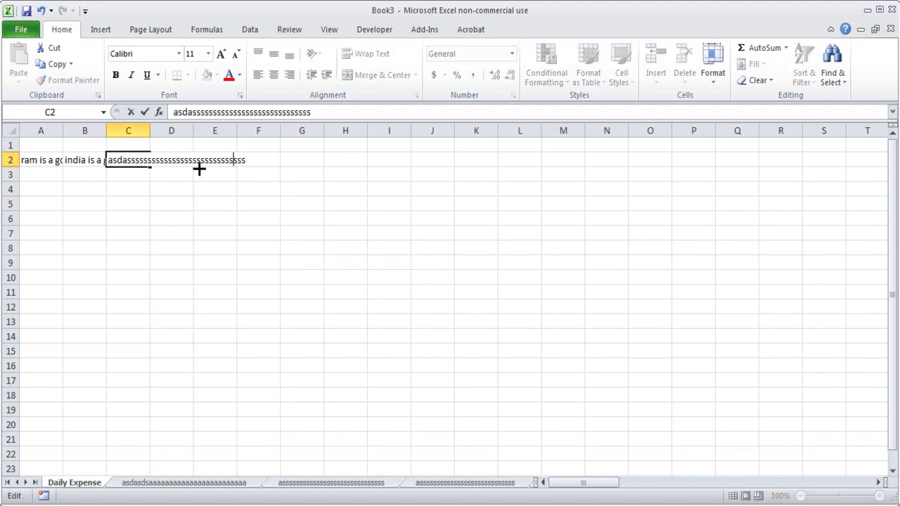
{"action": "left_click", "coordinate": [174, 157]}
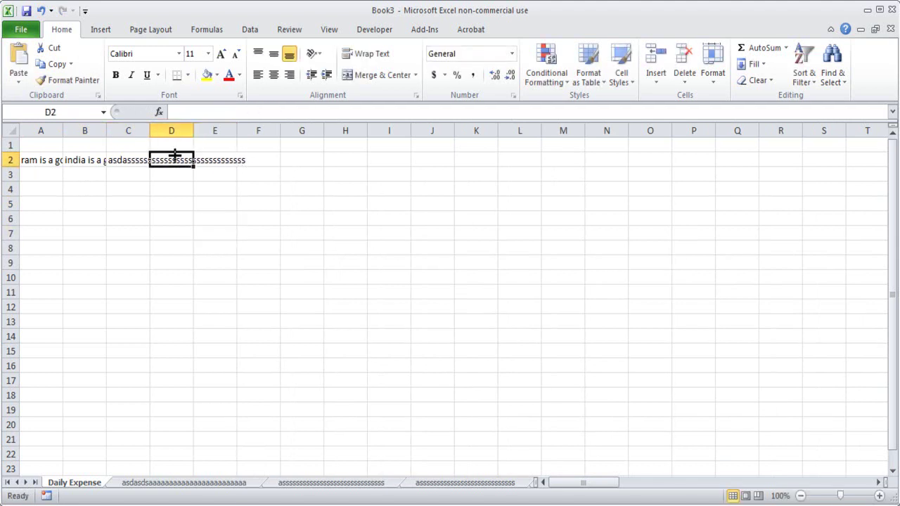
{"action": "type", "text": "rrrrrrrrrrrrrrrrrrrrrrrrrrrrrrrrr"}
- Enter a long run of "n" characters in E2
{"action": "left_click", "coordinate": [327, 253]}
{"action": "left_click", "coordinate": [219, 146]}
{"action": "left_click", "coordinate": [217, 158]}
{"action": "type", "text": "nnnnnnnnnnnnnnnnnnnnnn"}
{"action": "key", "text": "Return"}
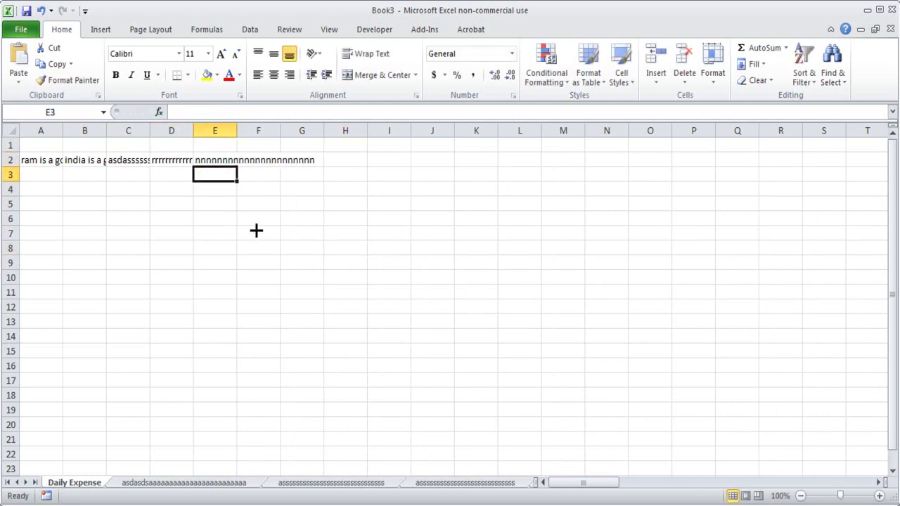
{"action": "left_click", "coordinate": [257, 264]}
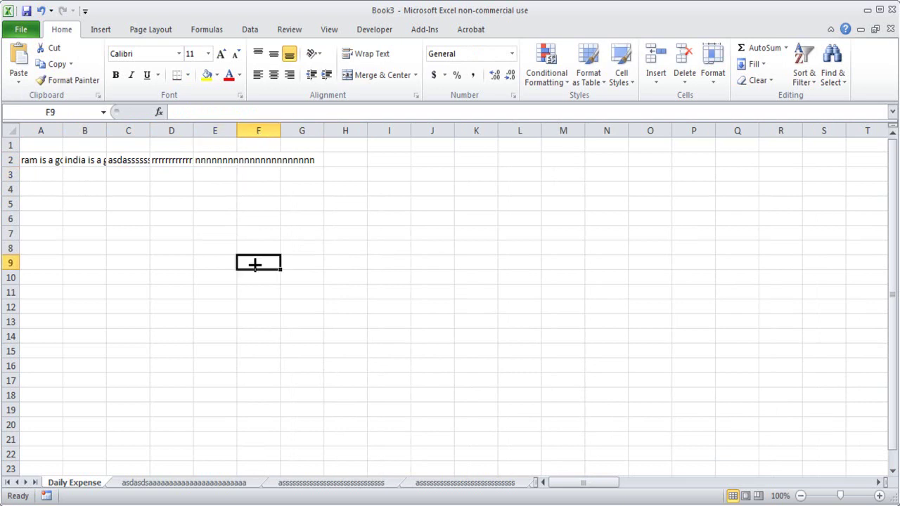
- Autofit the widths of columns A through F together so all the row 2 text fits
{"action": "left_click", "coordinate": [32, 160]}
{"action": "left_click_drag", "start_coordinate": [41, 132], "coordinate": [276, 134]}
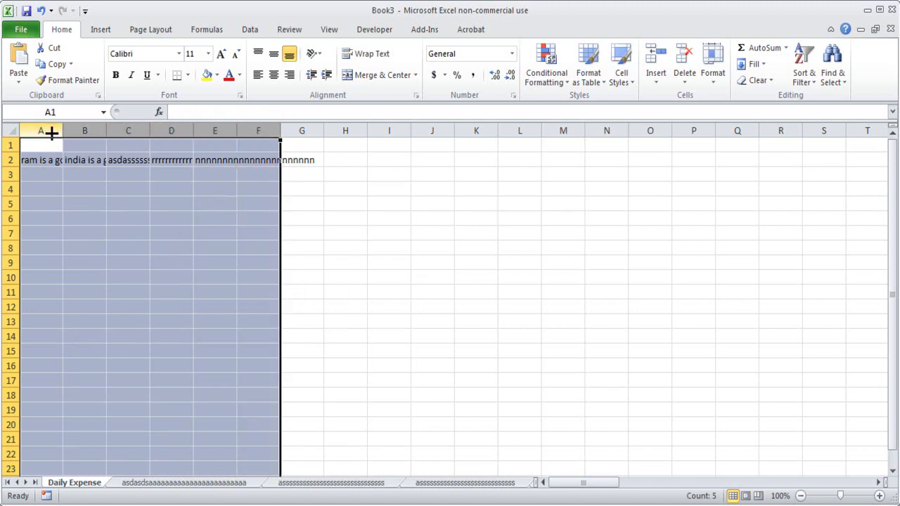
{"action": "double_click", "coordinate": [150, 131]}
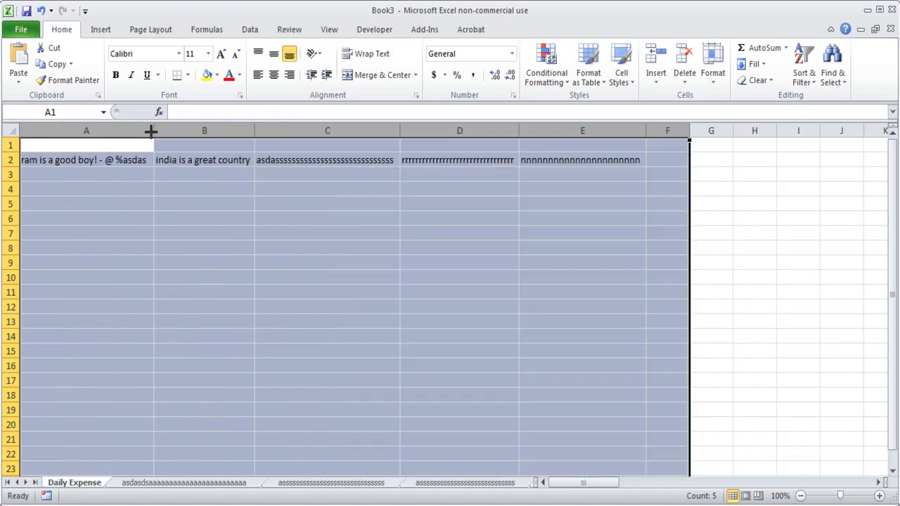
{"action": "left_click", "coordinate": [61, 206]}
{"action": "left_click_drag", "start_coordinate": [70, 161], "coordinate": [602, 154]}
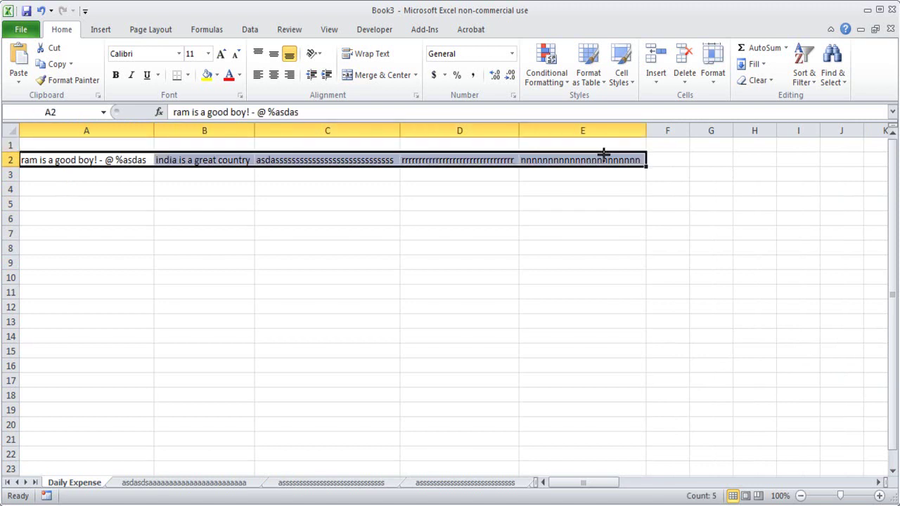
{"action": "left_click", "coordinate": [386, 192]}
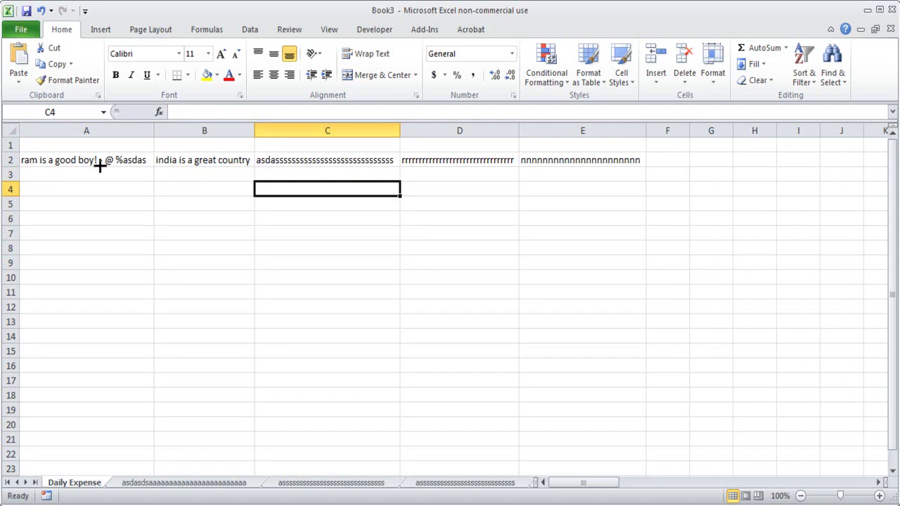
{"action": "left_click", "coordinate": [502, 159]}
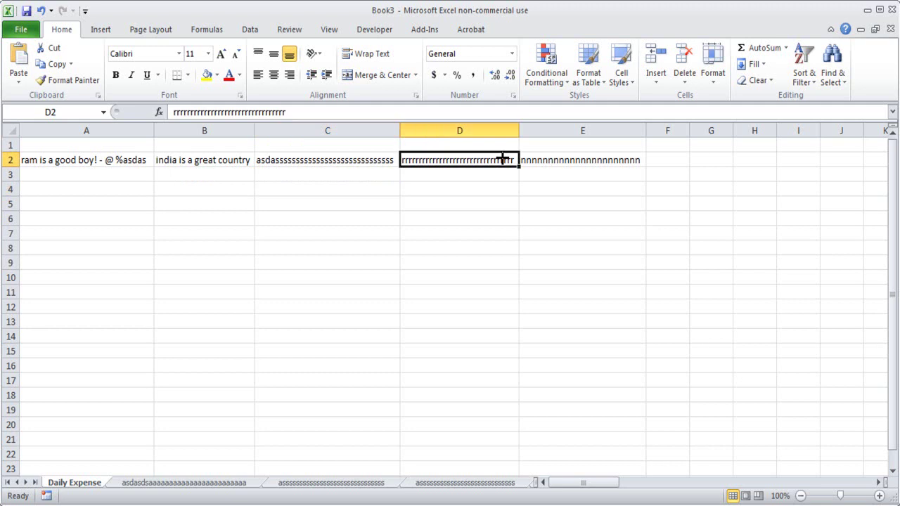
- Clear the text from row 2, and enter the numbers 1234 in A2 and 4567 in A3
{"action": "left_click", "coordinate": [87, 163]}
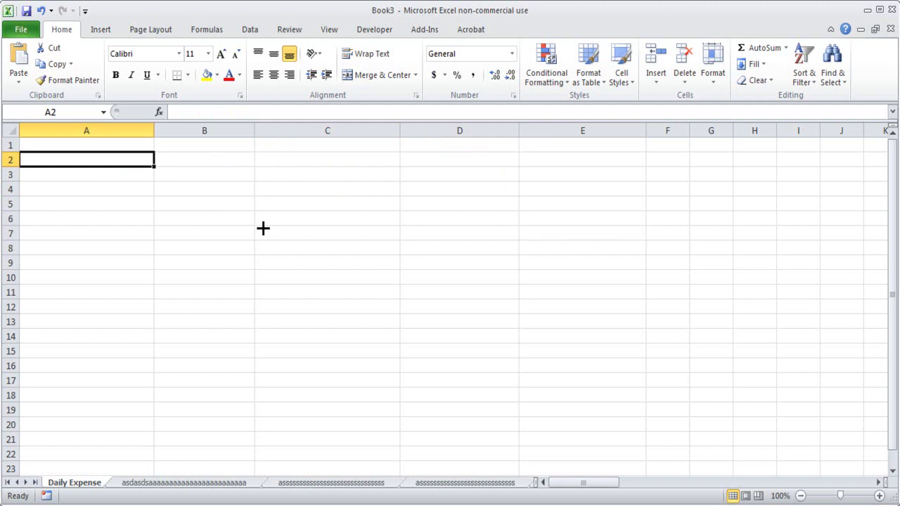
{"action": "type", "text": "1234"}
{"action": "key", "text": "Return"}
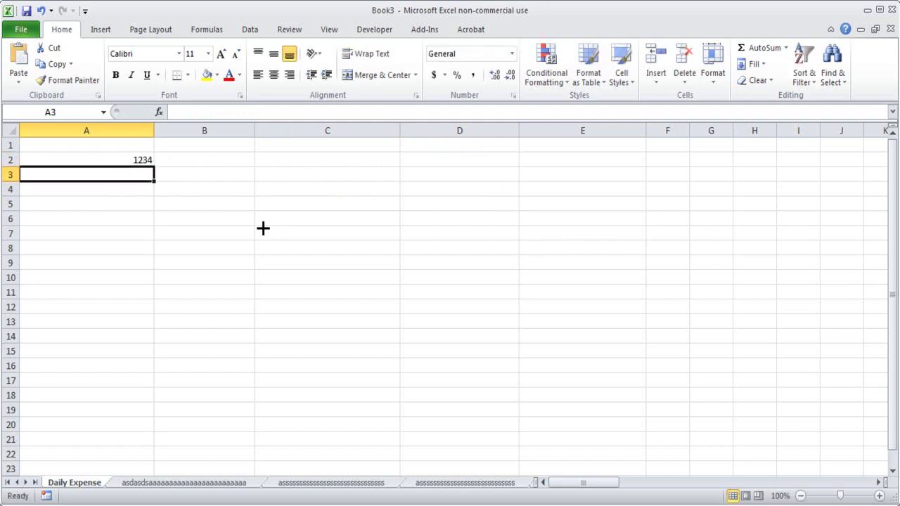
{"action": "type", "text": "4567"}
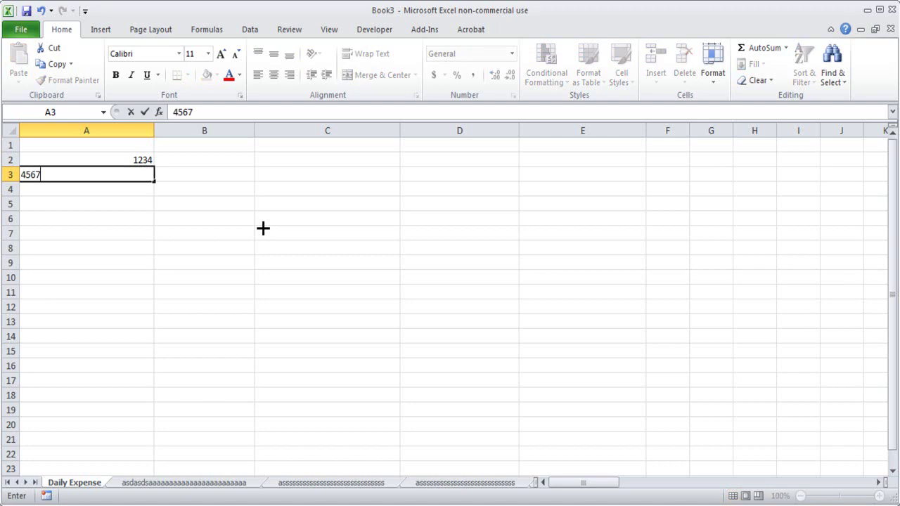
{"action": "key", "text": "Return"}
{"action": "key", "text": "Up"}
{"action": "key", "text": "Up"}
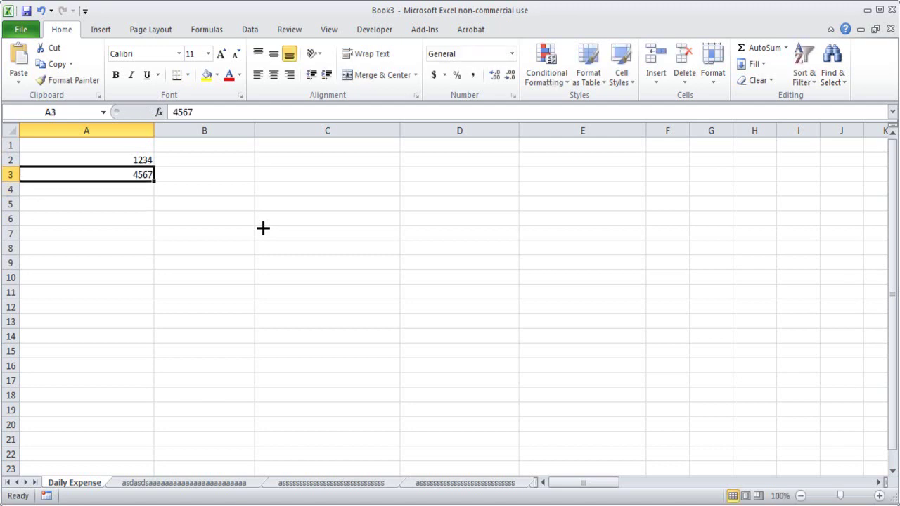
- Enter four sample first names in alphabetical order, one per cell, in A5 through A8
{"action": "key", "text": "Down"}
{"action": "key", "text": "Down"}
{"action": "key", "text": "Down"}
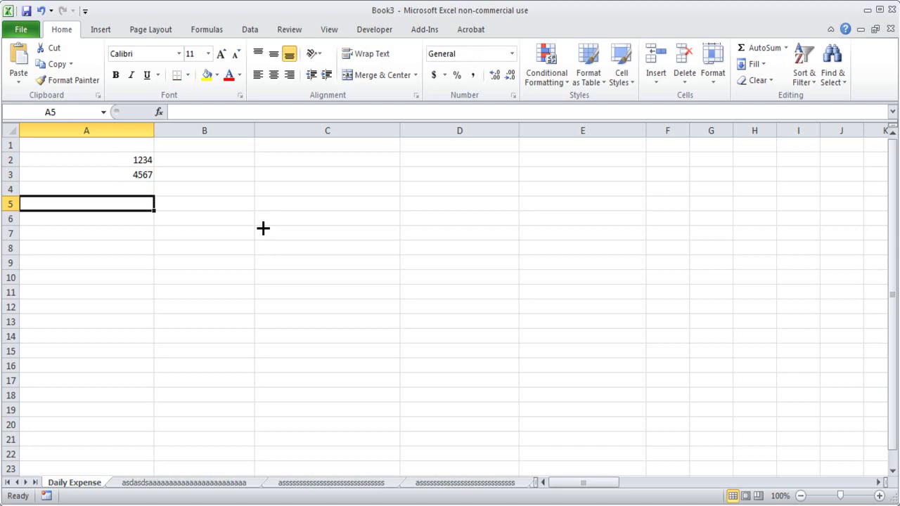
{"action": "type", "text": "Anne"}
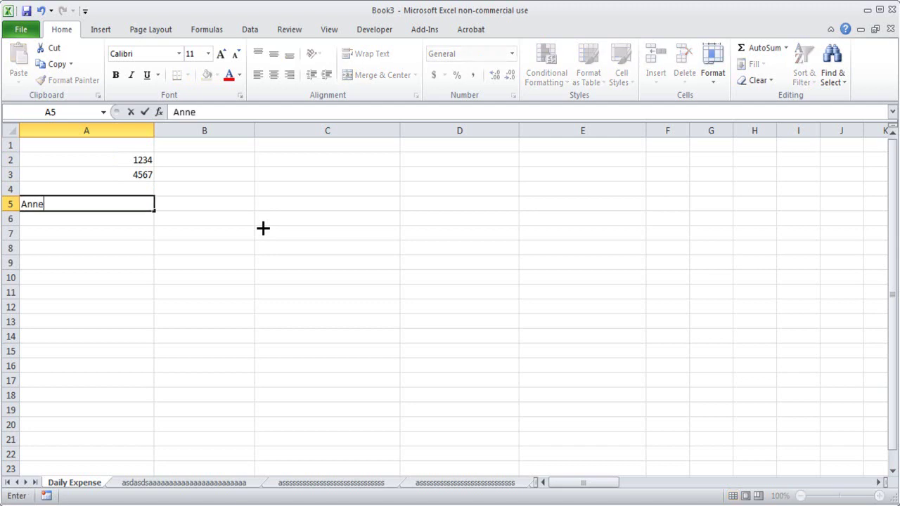
{"action": "key", "text": "Return"}
{"action": "type", "text": "B"}
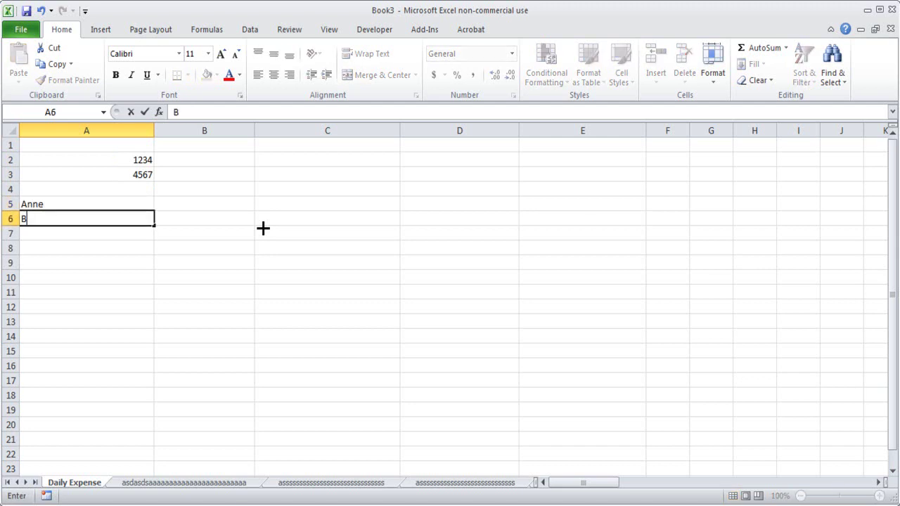
{"action": "type", "text": "onnie"}
{"action": "key", "text": "Return"}
{"action": "type", "text": "Clara"}
{"action": "key", "text": "Return"}
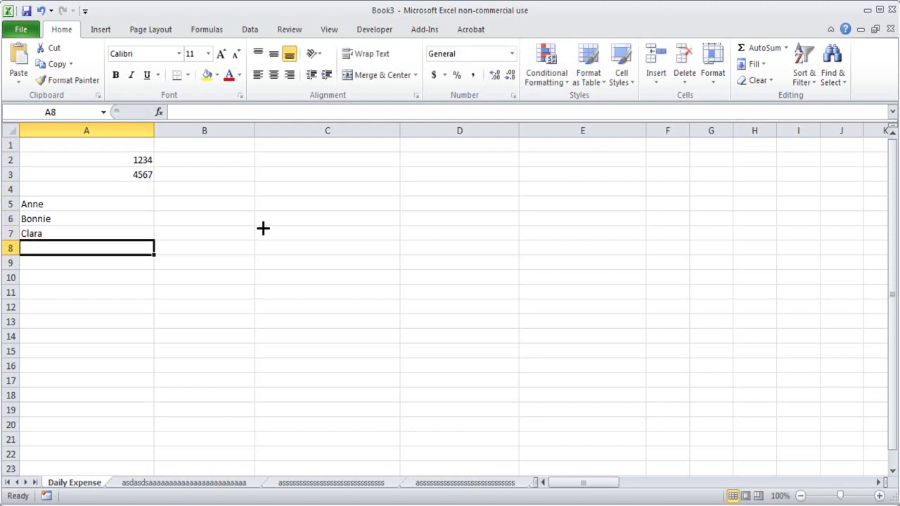
{"action": "type", "text": "David"}
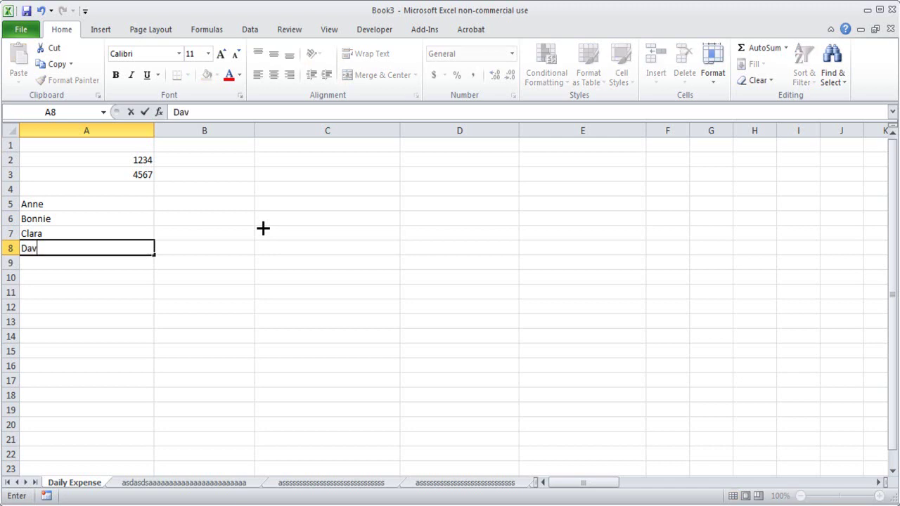
{"action": "key", "text": "Tab"}
- Clear the numbers from cells A2 and A3
{"action": "key", "text": "Up"}
{"action": "key", "text": "Up"}
{"action": "key", "text": "Up"}
{"action": "key", "text": "Left"}
{"action": "key", "text": "Right"}
{"action": "left_click_drag", "start_coordinate": [154, 156], "coordinate": [152, 176]}
{"action": "key", "text": "Delete"}
- Enter the day headings Sunday in B4 and Monday in C4
{"action": "key", "text": "Up"}
{"action": "key", "text": "Down"}
{"action": "key", "text": "Down"}
{"action": "key", "text": "Down"}
{"action": "type", "text": "Sa"}
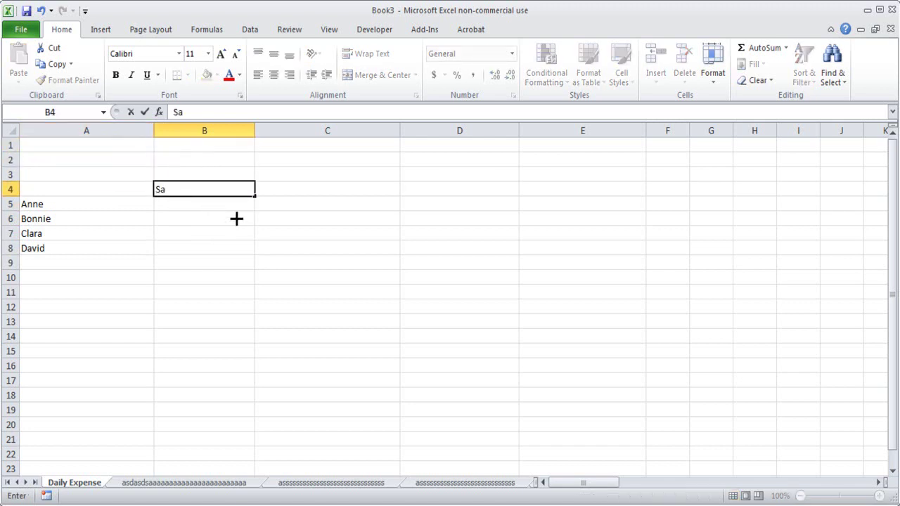
{"action": "type", "text": "unday"}
{"action": "key", "text": "Tab"}
{"action": "type", "text": "Monday"}
{"action": "key", "text": "Return"}
{"action": "key", "text": "Up"}
{"action": "key", "text": "Right"}
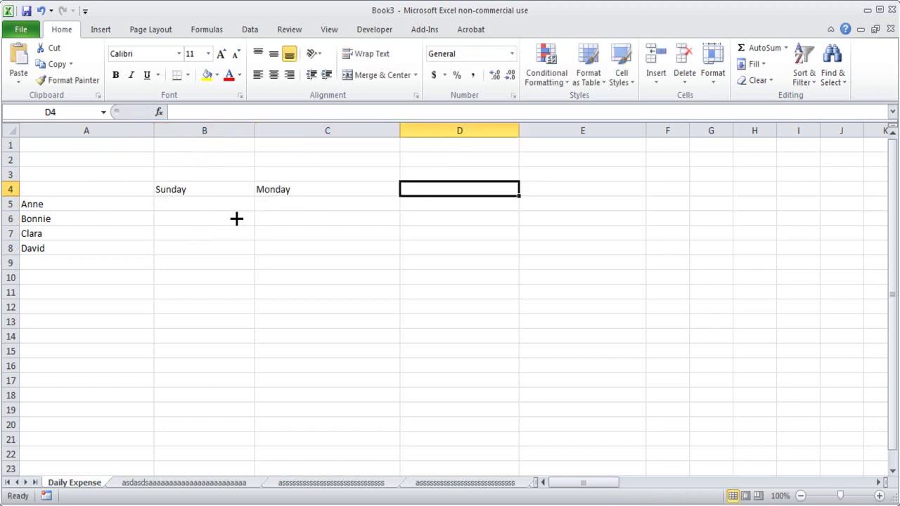
- Continue the day headings with Tuesday in D4 and Wednesday in E4
{"action": "type", "text": "Tuesday"}
{"action": "key", "text": "Tab"}
{"action": "type", "text": "Wednesh"}
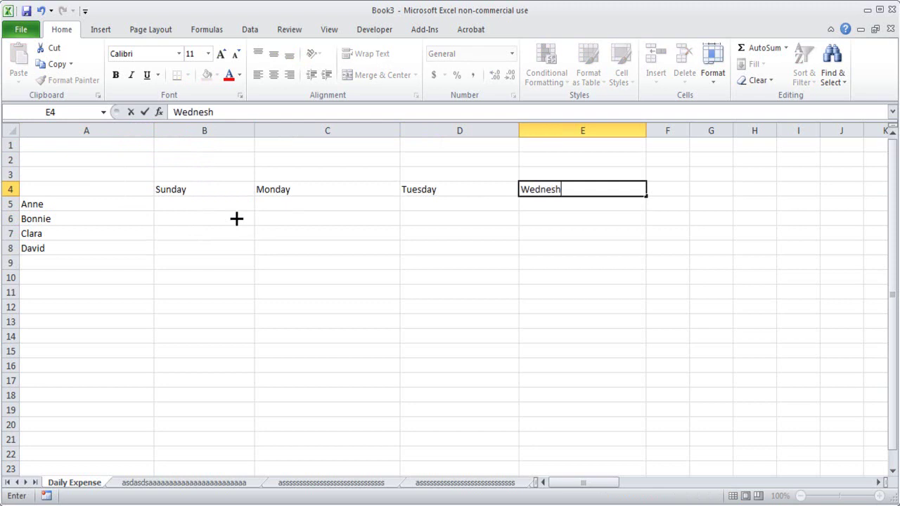
{"action": "key", "text": "BackSpace"}
{"action": "type", "text": "day"}
{"action": "key", "text": "Tab"}
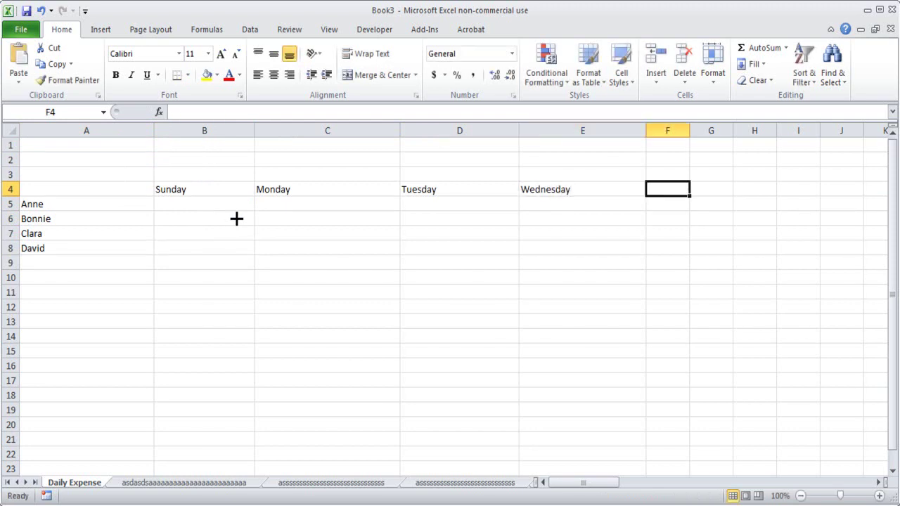
- Autofit the widths of columns B, C, D and E to their day headings
{"action": "double_click", "coordinate": [255, 131]}
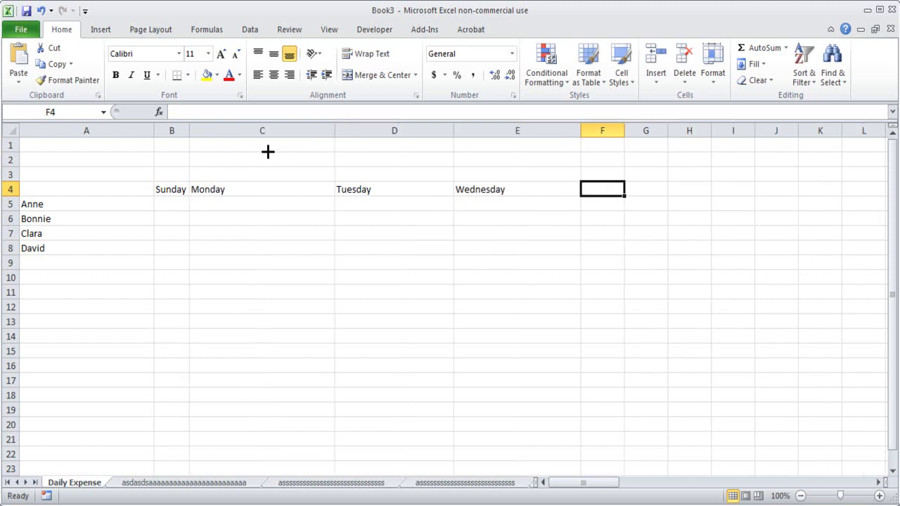
{"action": "double_click", "coordinate": [335, 131]}
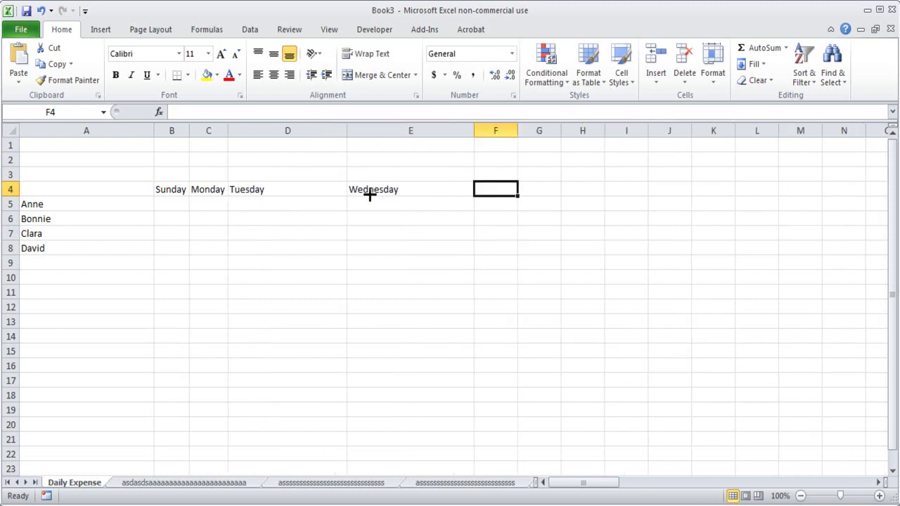
{"action": "double_click", "coordinate": [345, 132]}
{"action": "left_click", "coordinate": [310, 246]}
{"action": "double_click", "coordinate": [395, 131]}
{"action": "left_click", "coordinate": [246, 291]}
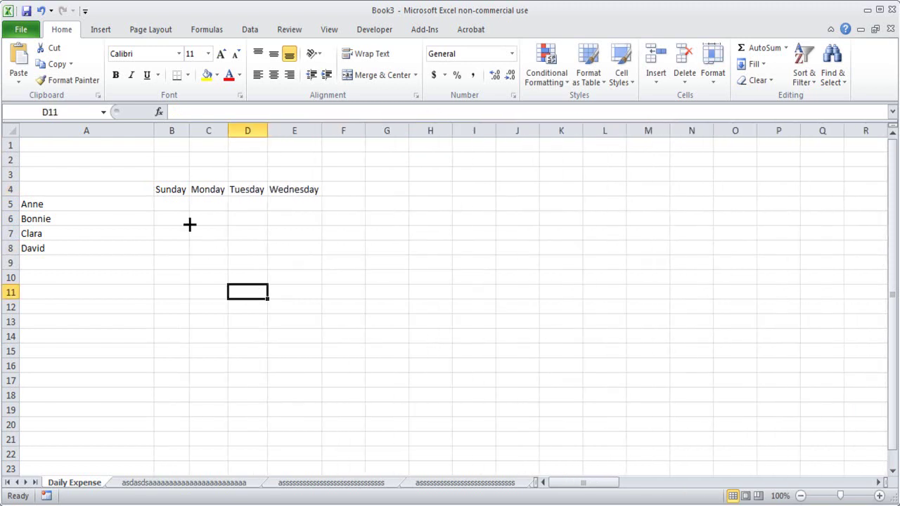
- Fill the day series from the existing headings in row 4 across to Saturday in H4
{"action": "left_click", "coordinate": [162, 189]}
{"action": "left_click_drag", "start_coordinate": [162, 190], "coordinate": [422, 197]}
{"action": "left_click_drag", "start_coordinate": [485, 192], "coordinate": [456, 191]}
{"action": "left_click", "coordinate": [342, 247]}
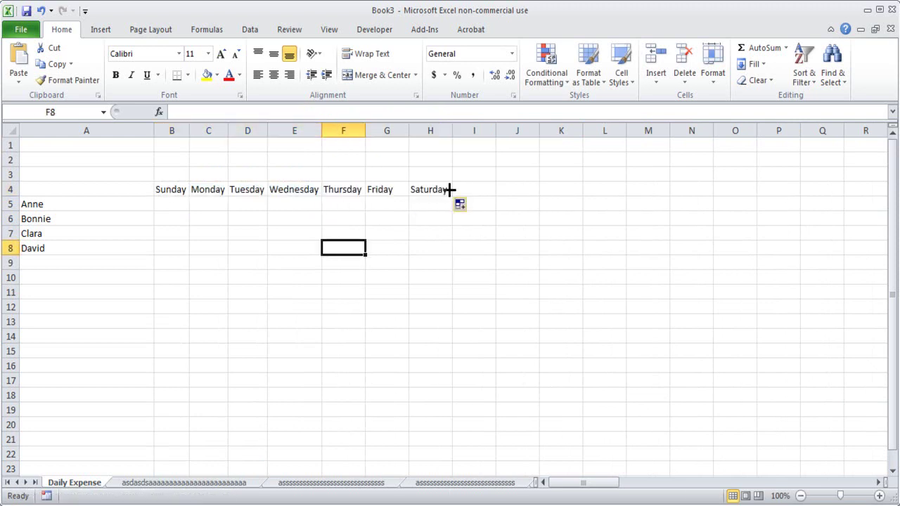
- Clear the day headings from D4 through H4, keeping only Sunday and Monday
{"action": "left_click_drag", "start_coordinate": [416, 249], "coordinate": [387, 249]}
{"action": "left_click_drag", "start_coordinate": [242, 190], "coordinate": [419, 190]}
{"action": "key", "text": "Delete"}
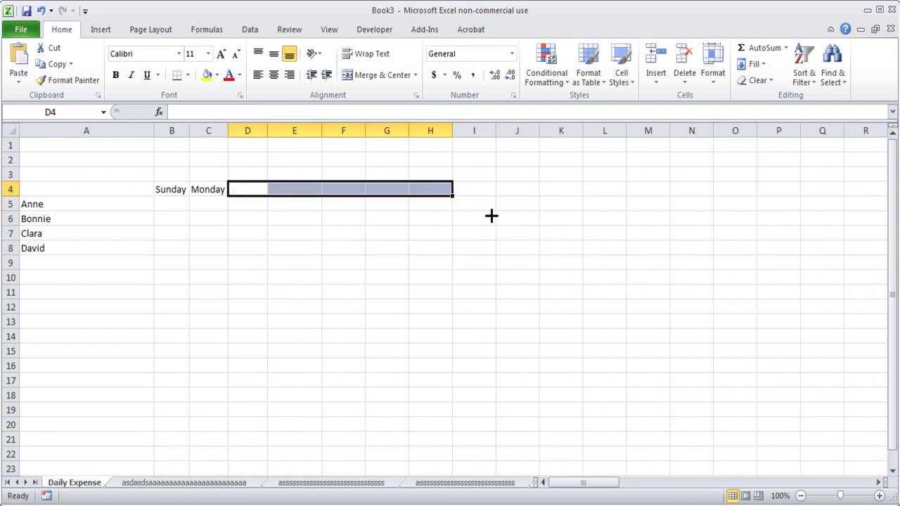
- Fill the day series from Sunday and Monday in B4:C4 across to Saturday in H4
{"action": "left_click", "coordinate": [221, 237]}
{"action": "left_click_drag", "start_coordinate": [173, 189], "coordinate": [462, 193]}
{"action": "left_click", "coordinate": [379, 320]}
- Enter 10, 5 and 5 in B5, C5 and D5 for Sunday through Tuesday
{"action": "left_click", "coordinate": [161, 204]}
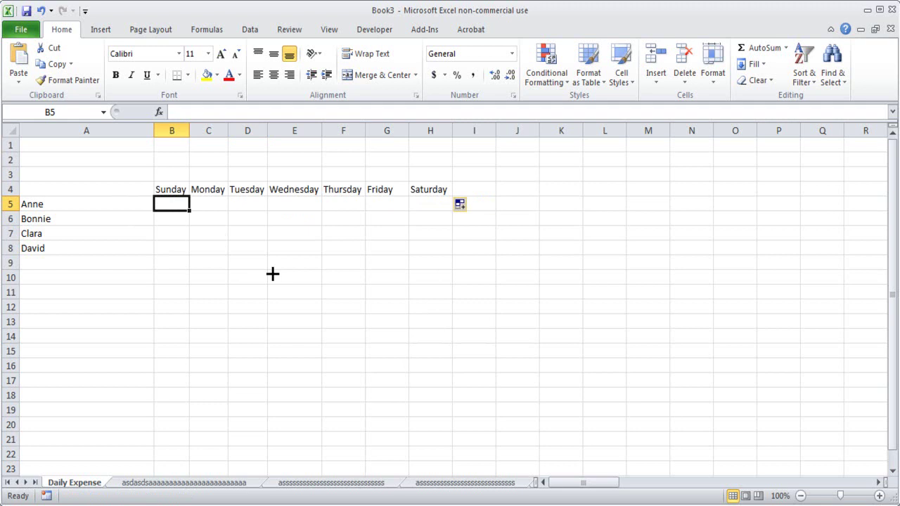
{"action": "type", "text": "10"}
{"action": "key", "text": "Tab"}
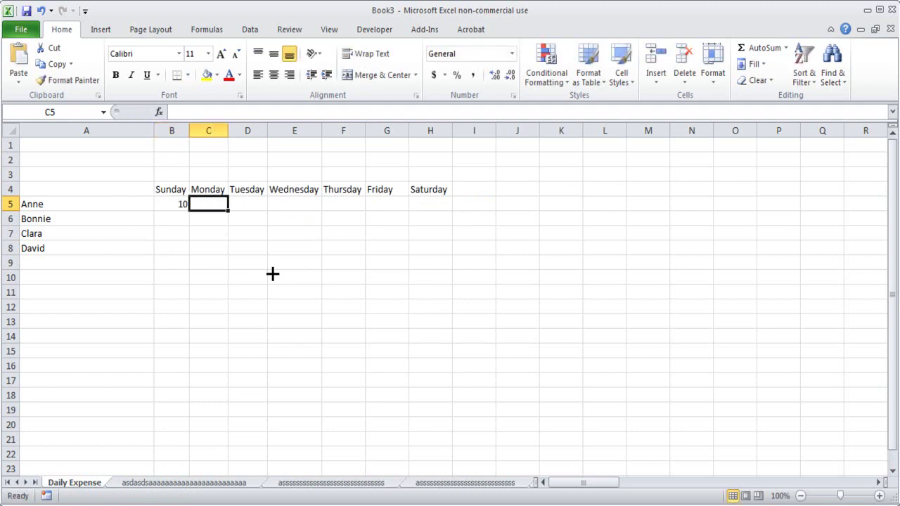
{"action": "type", "text": "5"}
{"action": "key", "text": "Tab"}
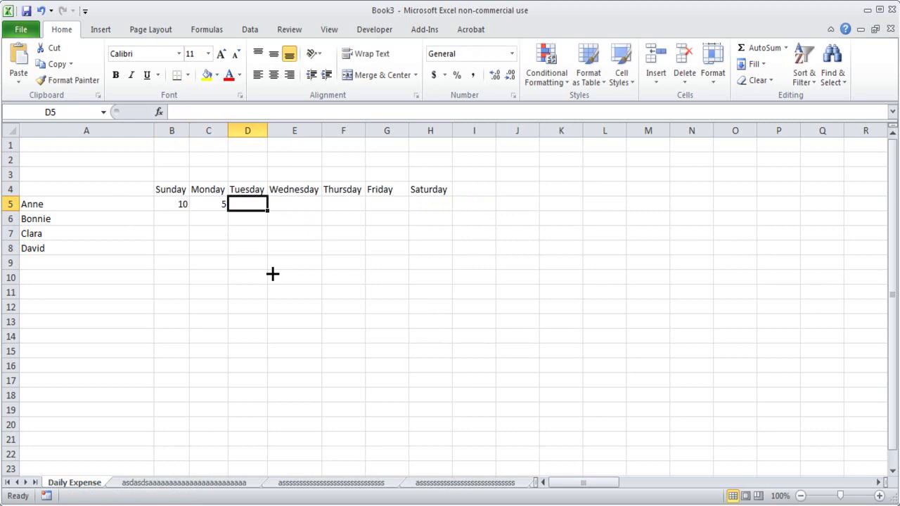
{"action": "type", "text": "4"}
{"action": "key", "text": "BackSpace"}
{"action": "type", "text": "5"}
{"action": "key", "text": "Tab"}
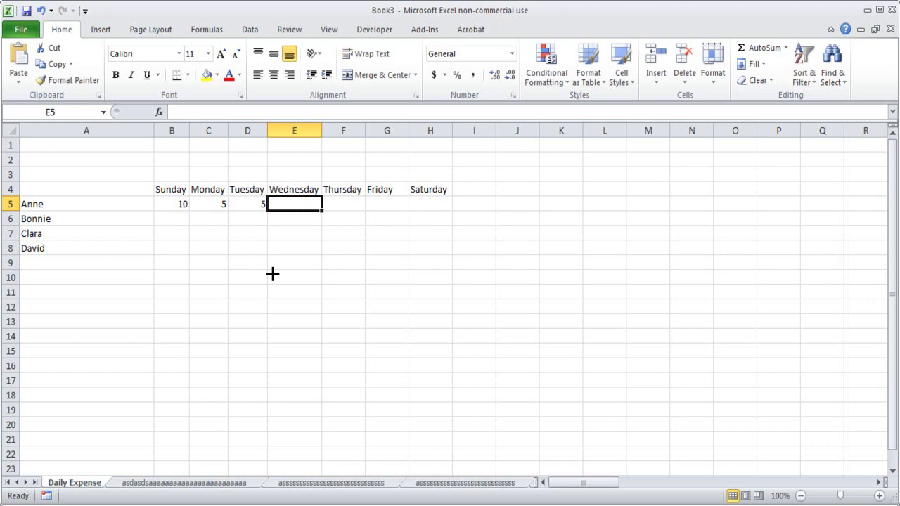
- Enter 3, 3, 8 and 10 in E5 through H5 for Wednesday through Saturday
{"action": "type", "text": "3"}
{"action": "key", "text": "Tab"}
{"action": "type", "text": "3"}
{"action": "key", "text": "Tab"}
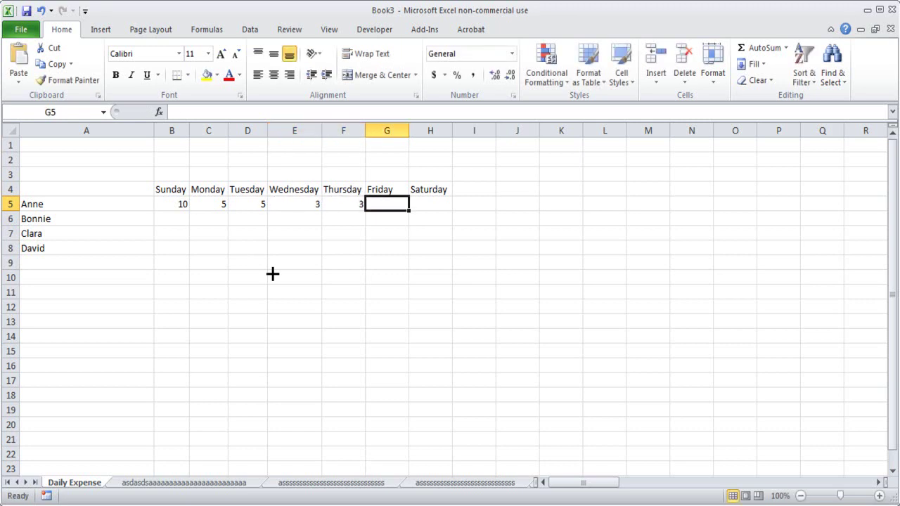
{"action": "type", "text": "8"}
{"action": "key", "text": "Tab"}
{"action": "type", "text": "10"}
{"action": "key", "text": "Down"}
{"action": "key", "text": "Left"}
{"action": "key", "text": "Left"}
{"action": "key", "text": "Left"}
{"action": "key", "text": "Left"}
{"action": "key", "text": "Up"}
{"action": "key", "text": "Left"}
{"action": "key", "text": "Left"}
{"action": "key", "text": "Right"}
{"action": "key", "text": "Left"}
{"action": "key", "text": "Right"}
{"action": "key", "text": "Left"}
{"action": "key", "text": "Right"}
{"action": "key", "text": "ctrl+Right"}
{"action": "key", "text": "Left"}
{"action": "key", "text": "Left"}
{"action": "key", "text": "Left"}
{"action": "key", "text": "Left"}
{"action": "key", "text": "Left"}
{"action": "key", "text": "Left"}
{"action": "key", "text": "Left"}
{"action": "key", "text": "Right"}
{"action": "key", "text": "Right"}
{"action": "key", "text": "Right"}
{"action": "key", "text": "Right"}
{"action": "key", "text": "Right"}
{"action": "key", "text": "Right"}
{"action": "key", "text": "Right"}
{"action": "key", "text": "Right"}
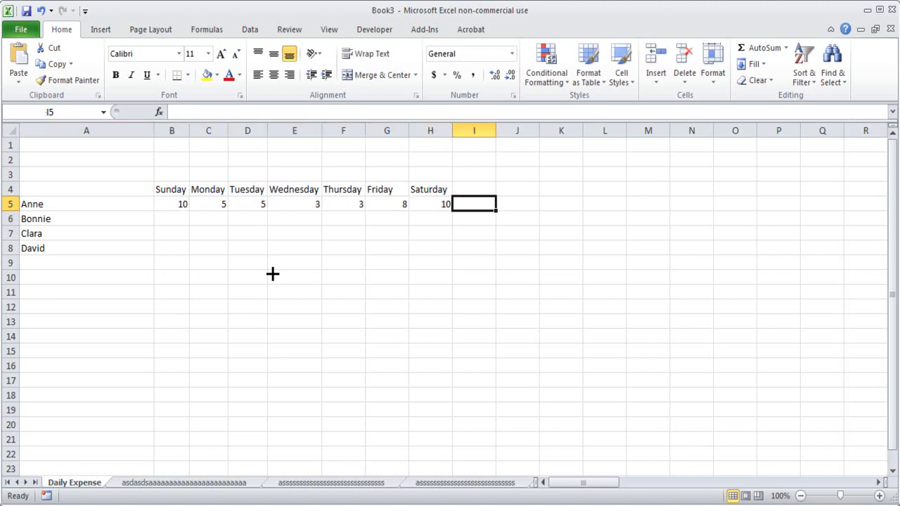
{"action": "key", "text": "Left"}
{"action": "key", "text": "Left"}
- Enter the decimal value 10.75 in B6 under Sunday
{"action": "key", "text": "Home"}
{"action": "key", "text": "Down"}
{"action": "key", "text": "Right"}
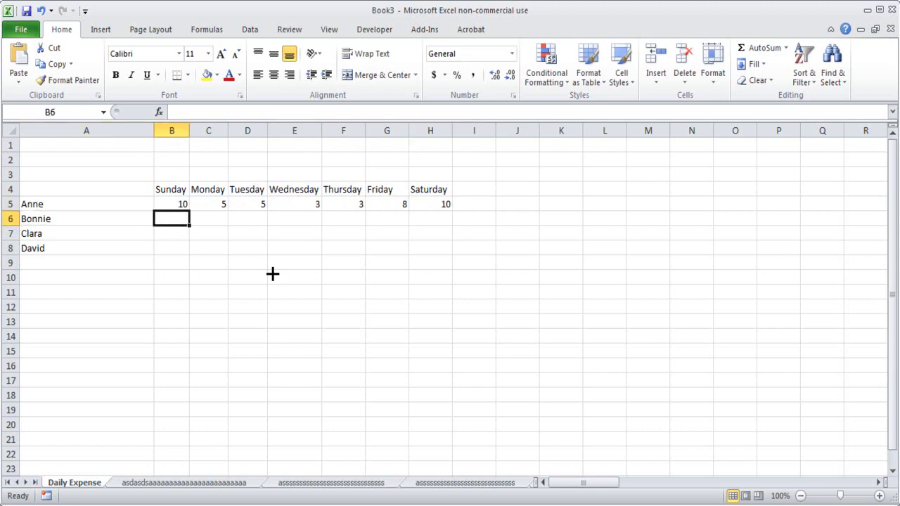
{"action": "type", "text": "10"}
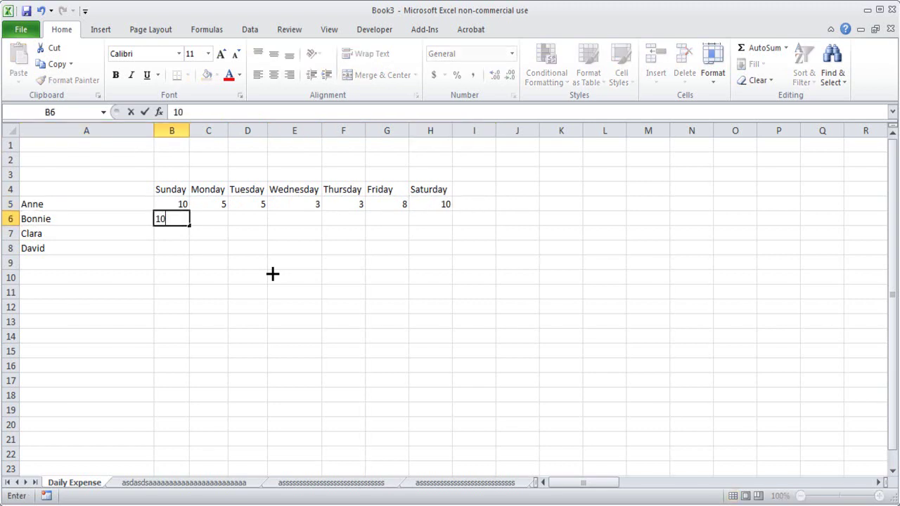
{"action": "type", "text": ".75"}
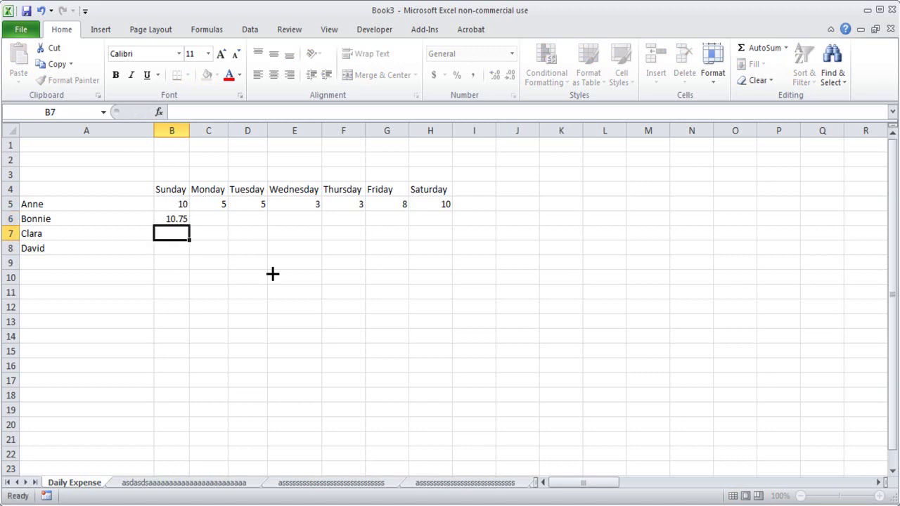
{"action": "key", "text": "Return"}
{"action": "key", "text": "Up"}
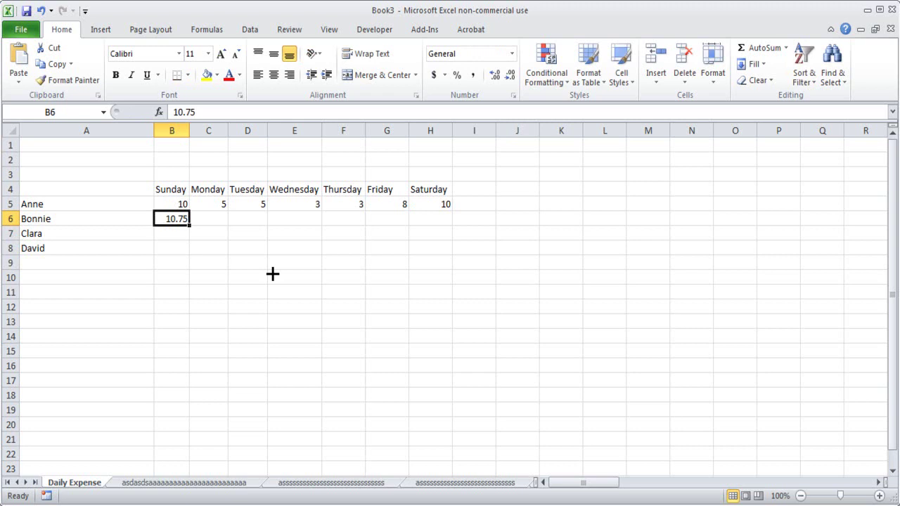
{"action": "key", "text": "Down"}
{"action": "key", "text": "Up"}
- Try to enter the fraction 3/4 in C6 under Monday
{"action": "key", "text": "Right"}
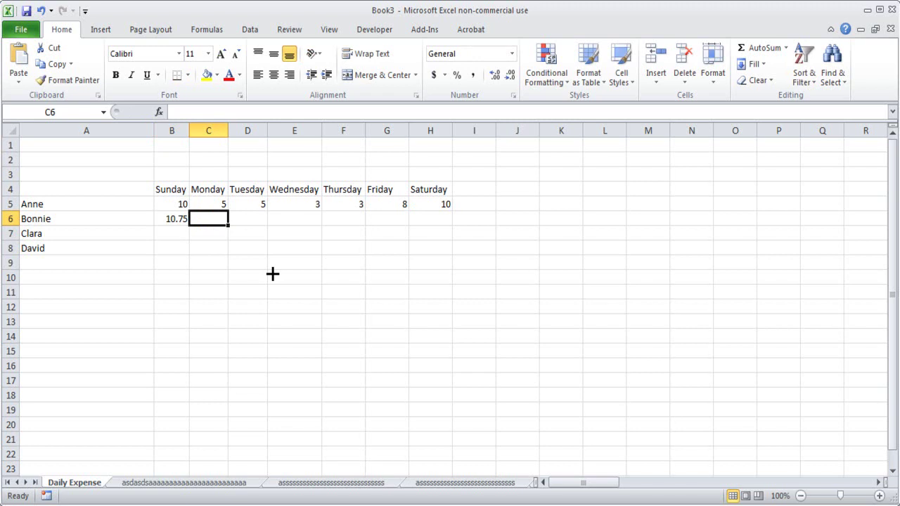
{"action": "type", "text": "3/4"}
{"action": "key", "text": "Return"}
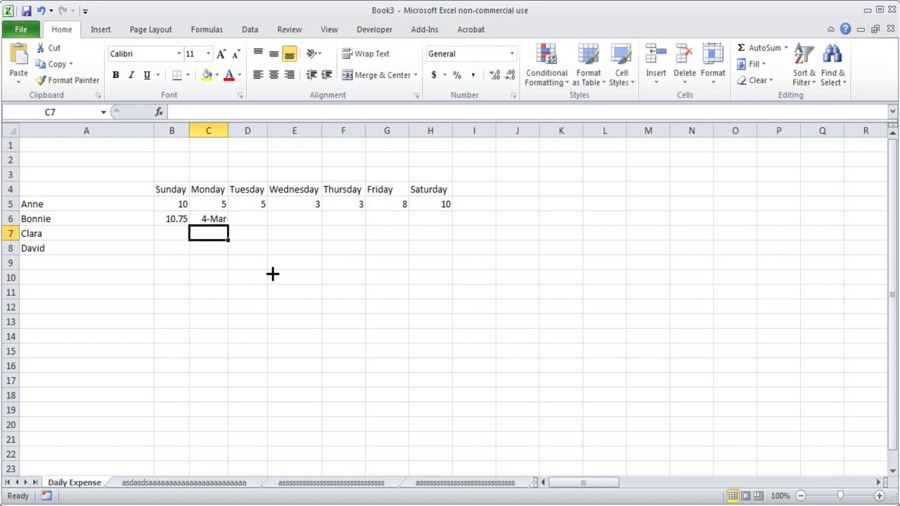
- Clear C6 and try to enter the fraction as 03/4 instead
{"action": "left_click", "coordinate": [200, 219]}
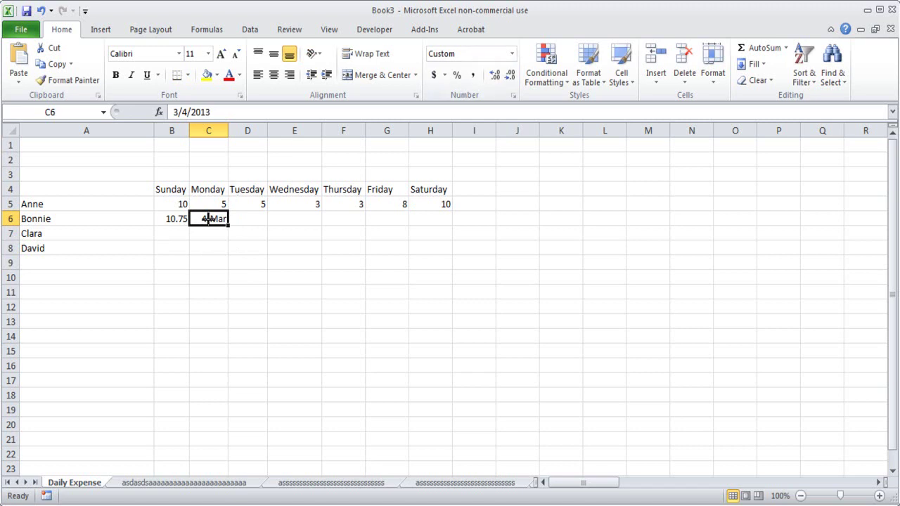
{"action": "key", "text": "Delete"}
{"action": "type", "text": "03/4"}
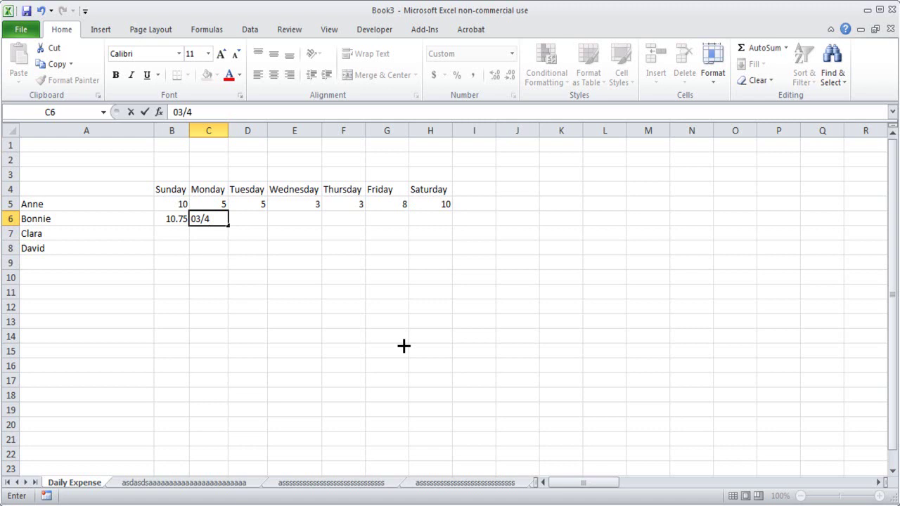
{"action": "key", "text": "Return"}
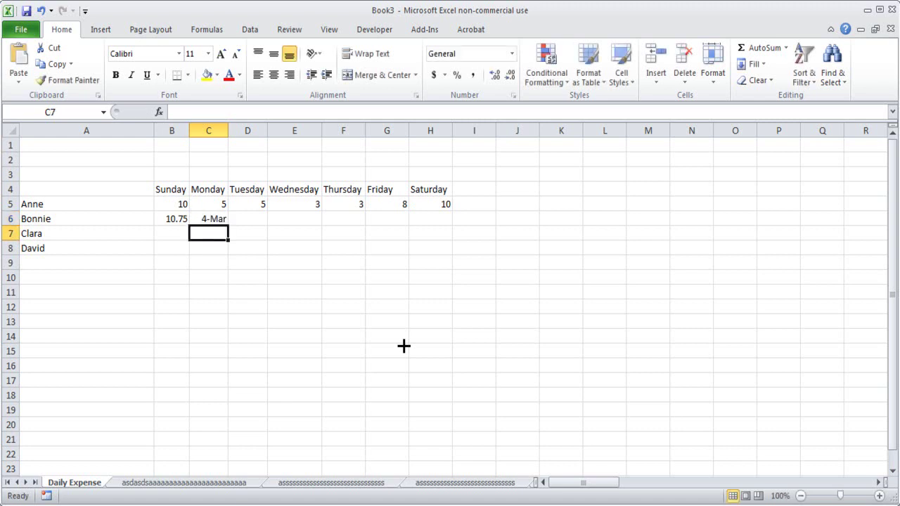
- Change the number format of cell C6 to Number
{"action": "left_click", "coordinate": [209, 218]}
{"action": "left_click", "coordinate": [509, 51]}
{"action": "left_click", "coordinate": [509, 51]}
{"action": "left_click", "coordinate": [509, 51]}
{"action": "left_click", "coordinate": [509, 51]}
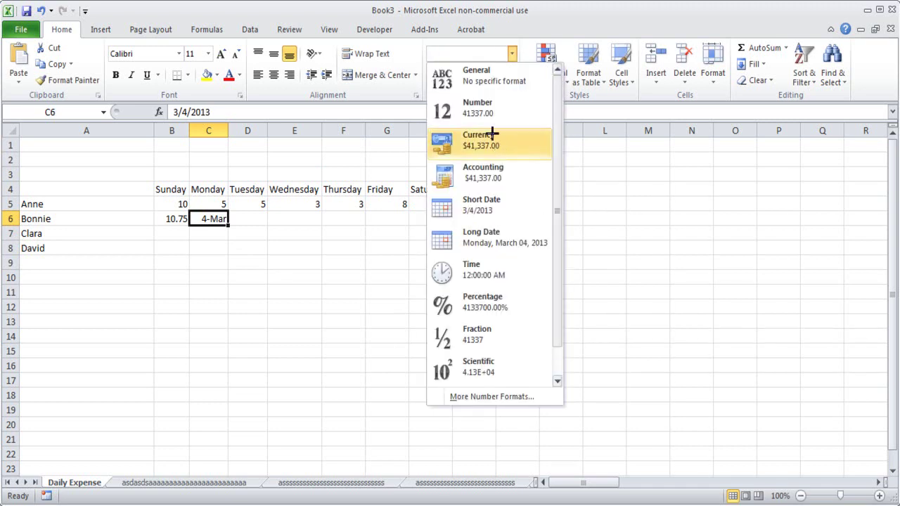
{"action": "left_click", "coordinate": [484, 105]}
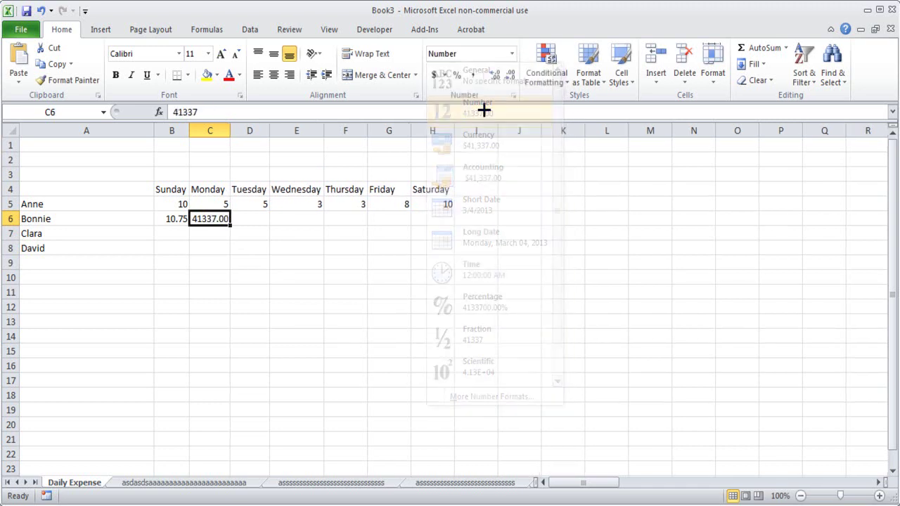
{"action": "left_click", "coordinate": [247, 312]}
- Re-enter 03/4 in the Number-formatted cell C6
{"action": "left_click", "coordinate": [224, 221]}
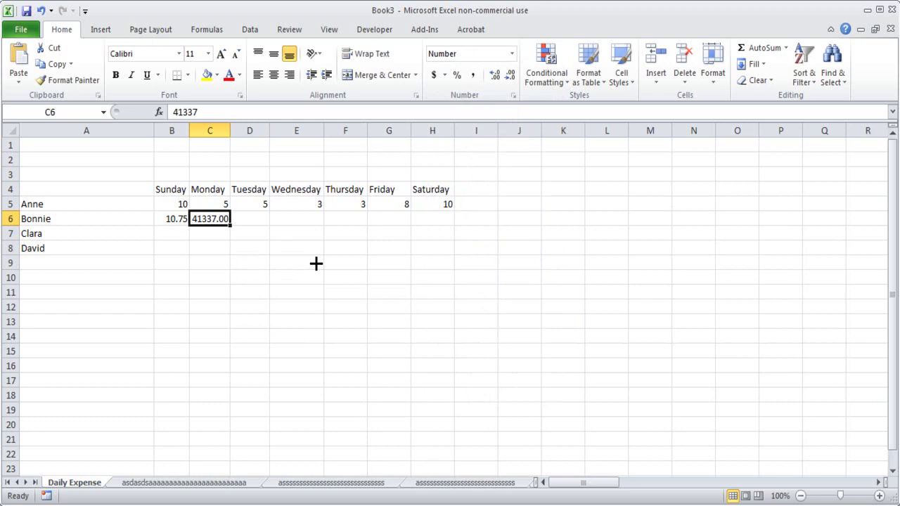
{"action": "type", "text": "03/4"}
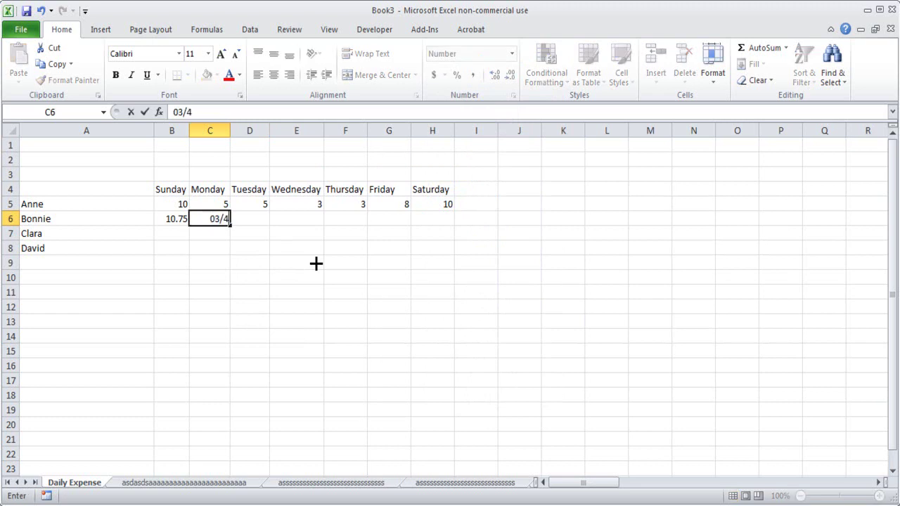
{"action": "key", "text": "Return"}
{"action": "key", "text": "Up"}
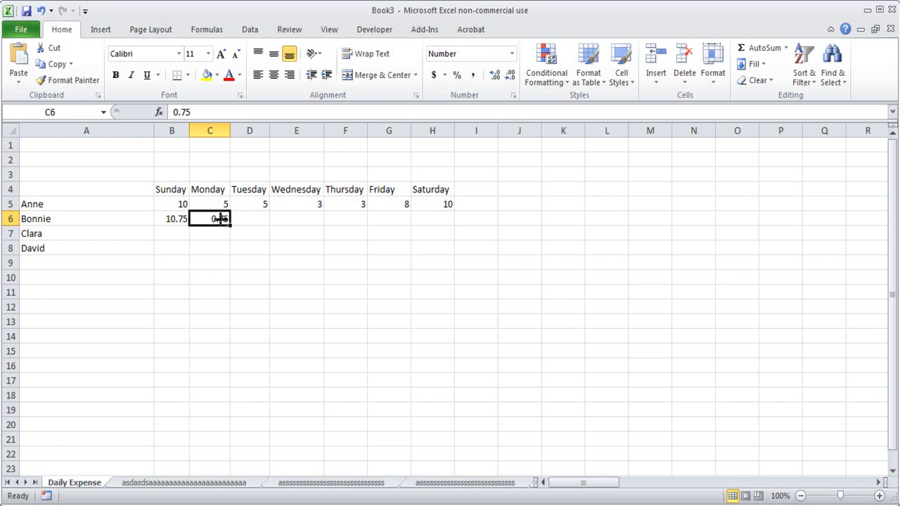
{"action": "left_click_drag", "start_coordinate": [239, 275], "coordinate": [242, 263]}
{"action": "left_click", "coordinate": [181, 197]}
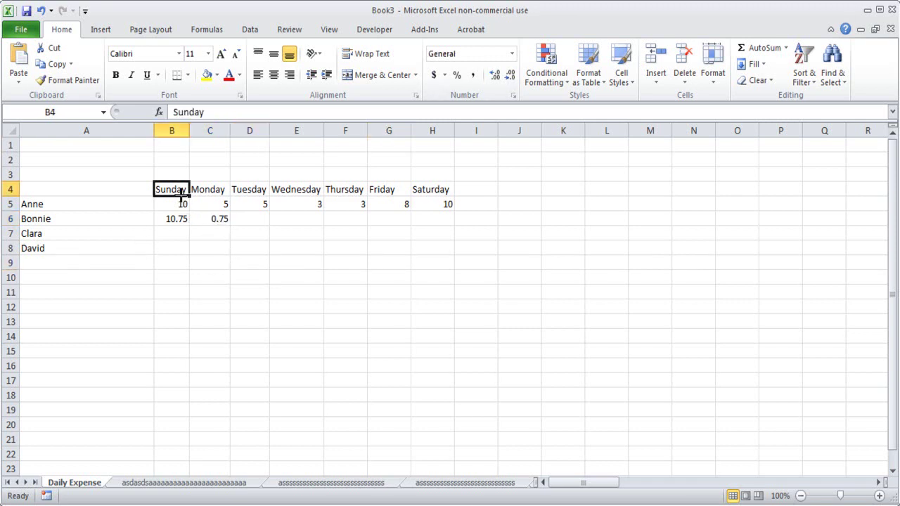
{"action": "left_click", "coordinate": [511, 54]}
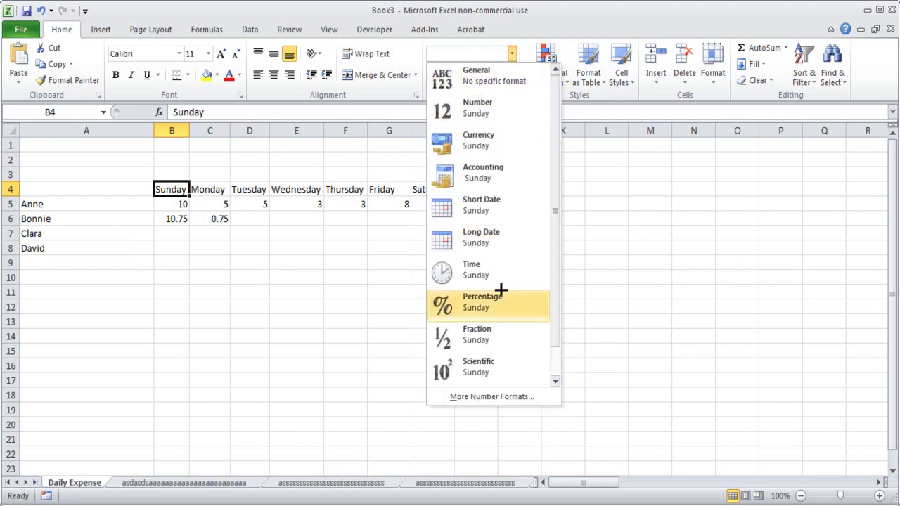
{"action": "left_click", "coordinate": [579, 321]}
- Apply the Number format to the row 5 values from Sunday through Saturday (B5:H5)
{"action": "left_click", "coordinate": [171, 205]}
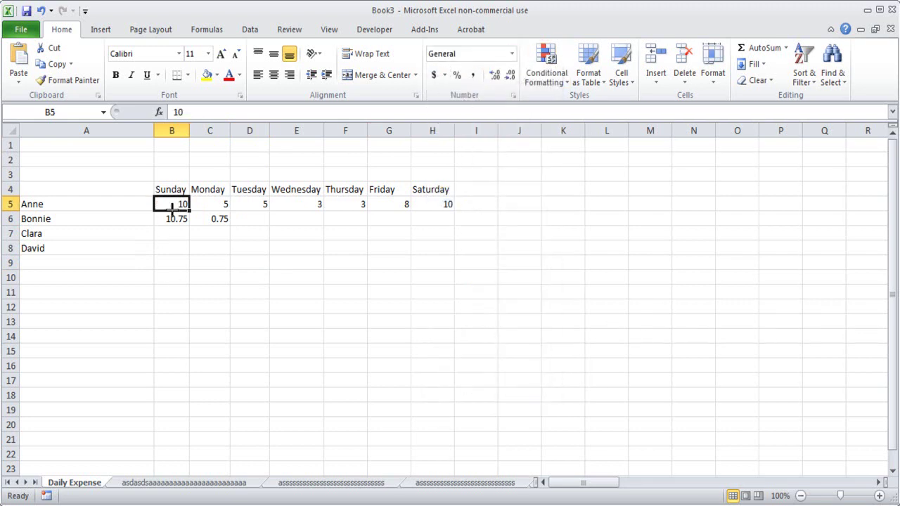
{"action": "left_click_drag", "start_coordinate": [176, 204], "coordinate": [429, 202]}
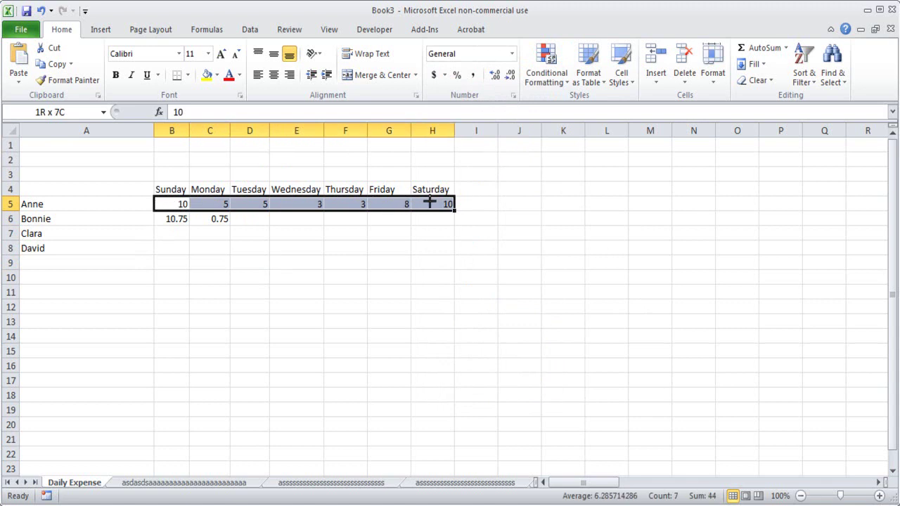
{"action": "left_click", "coordinate": [512, 54]}
{"action": "left_click", "coordinate": [478, 107]}
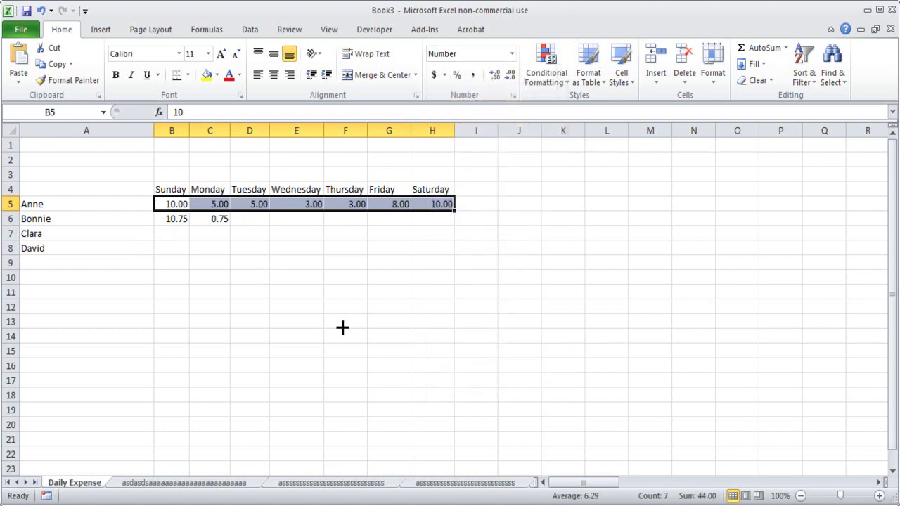
{"action": "left_click", "coordinate": [338, 304]}
{"action": "left_click_drag", "start_coordinate": [176, 204], "coordinate": [438, 203]}
{"action": "left_click", "coordinate": [407, 258]}
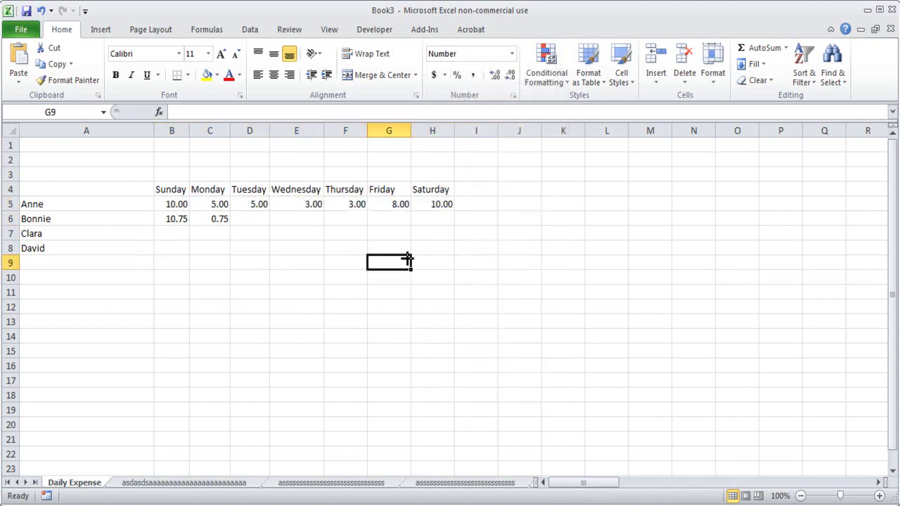
{"action": "left_click_drag", "start_coordinate": [167, 204], "coordinate": [441, 204]}
{"action": "left_click", "coordinate": [321, 249]}
{"action": "left_click_drag", "start_coordinate": [185, 206], "coordinate": [434, 205]}
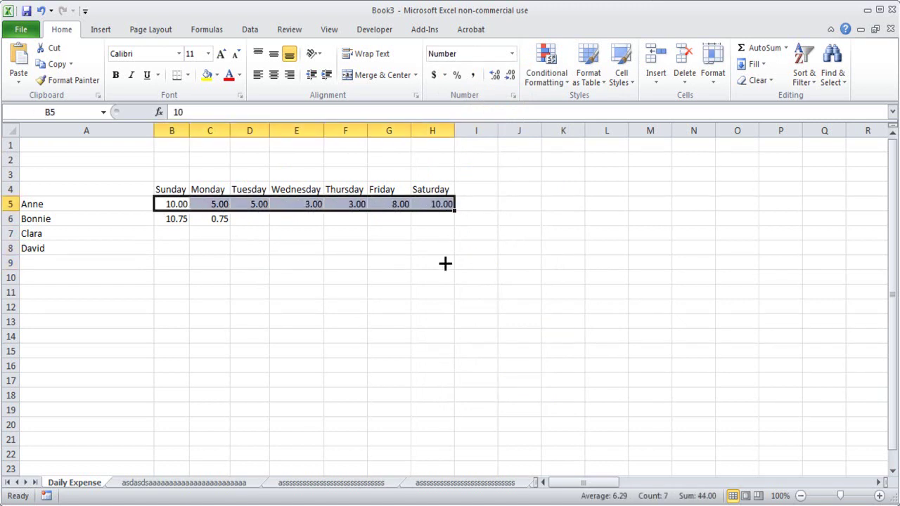
{"action": "left_click", "coordinate": [445, 263]}
{"action": "left_click_drag", "start_coordinate": [176, 222], "coordinate": [432, 221]}
{"action": "left_click", "coordinate": [457, 235]}
- Enter 3,000 with its thousands comma in cell D6 under Tuesday
{"action": "left_click", "coordinate": [241, 219]}
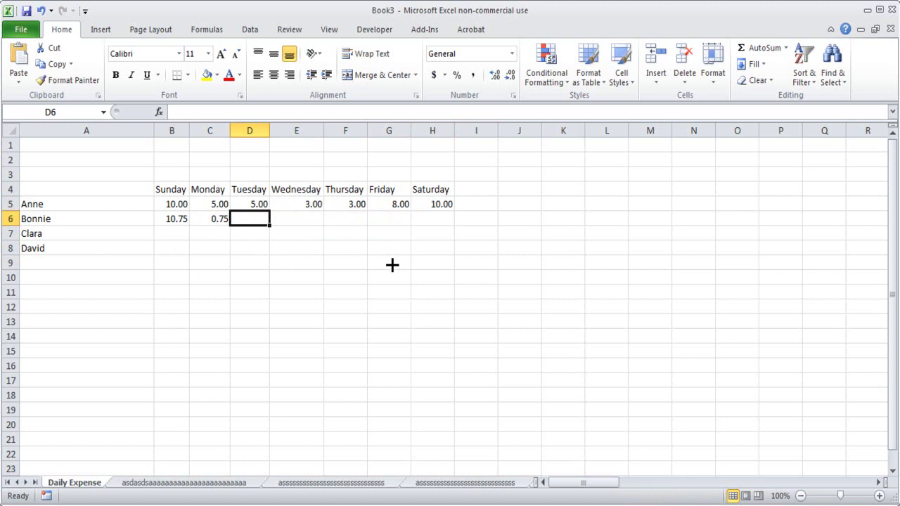
{"action": "type", "text": "3,000"}
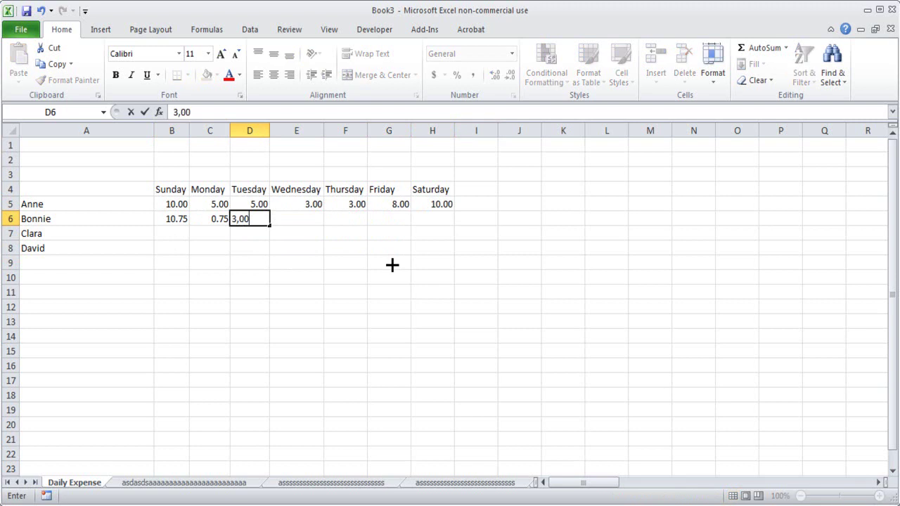
{"action": "key", "text": "Return"}
{"action": "key", "text": "Up"}
- Enter $5 with its dollar sign in cell E6 under Wednesday
{"action": "key", "text": "Right"}
{"action": "key", "text": "Left"}
{"action": "key", "text": "Right"}
{"action": "key", "text": "Right"}
{"action": "key", "text": "Left"}
{"action": "key", "text": "Left"}
{"action": "key", "text": "Right"}
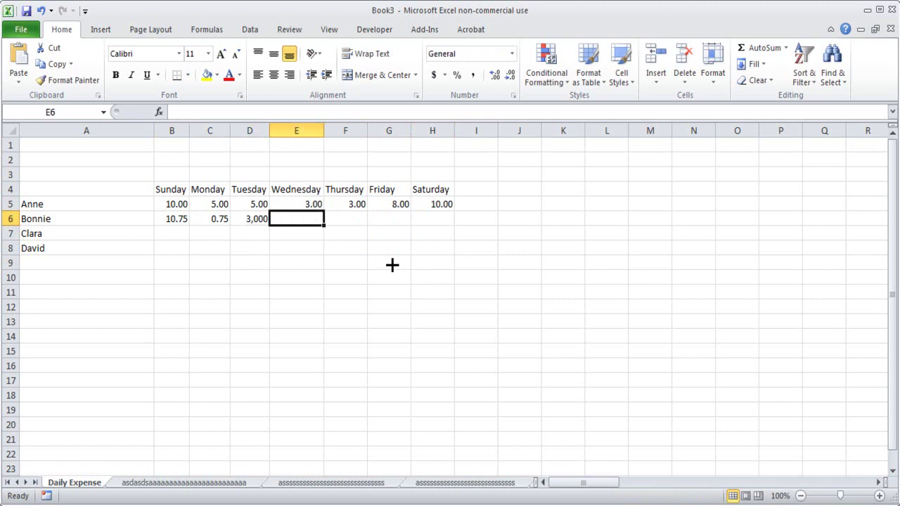
{"action": "type", "text": "$"}
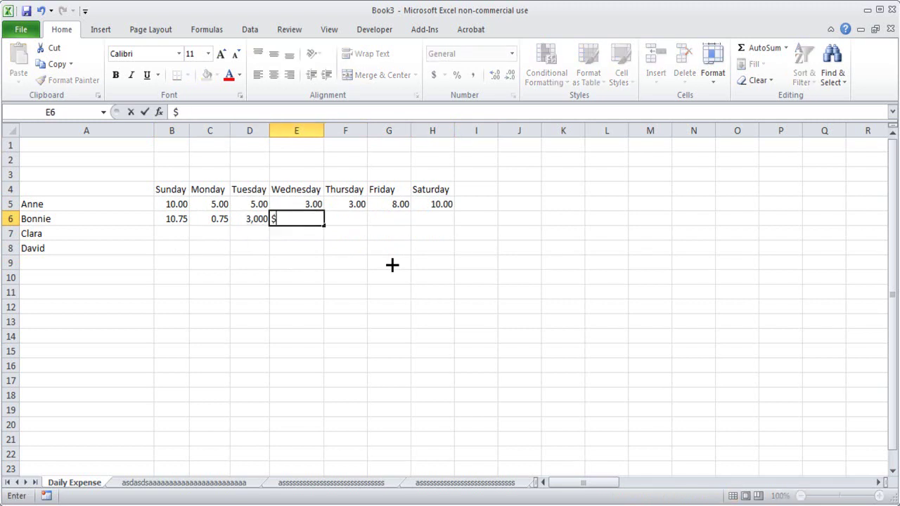
{"action": "type", "text": "5"}
{"action": "key", "text": "Return"}
{"action": "key", "text": "Up"}
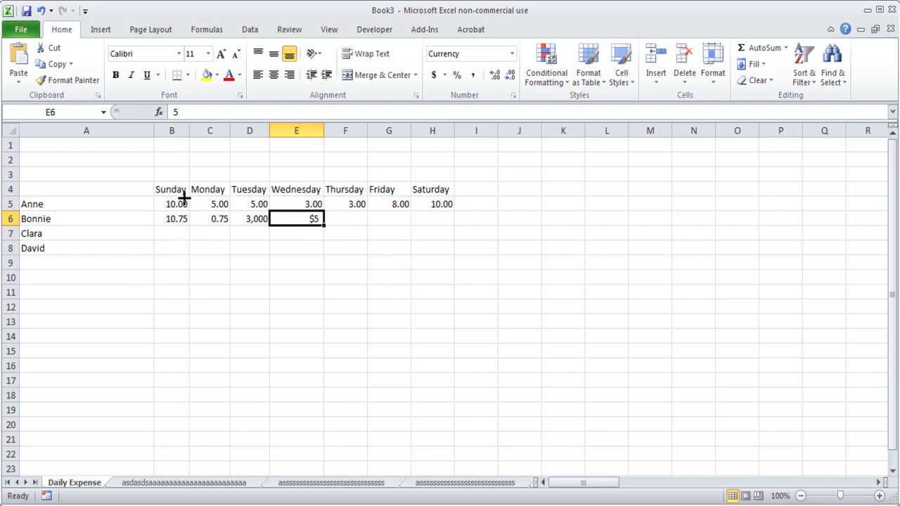
{"action": "left_click_drag", "start_coordinate": [182, 204], "coordinate": [432, 233]}
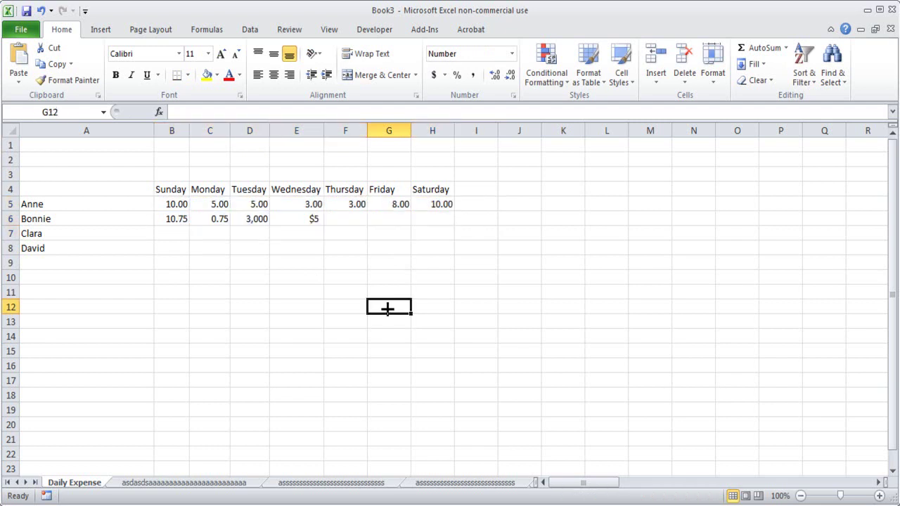